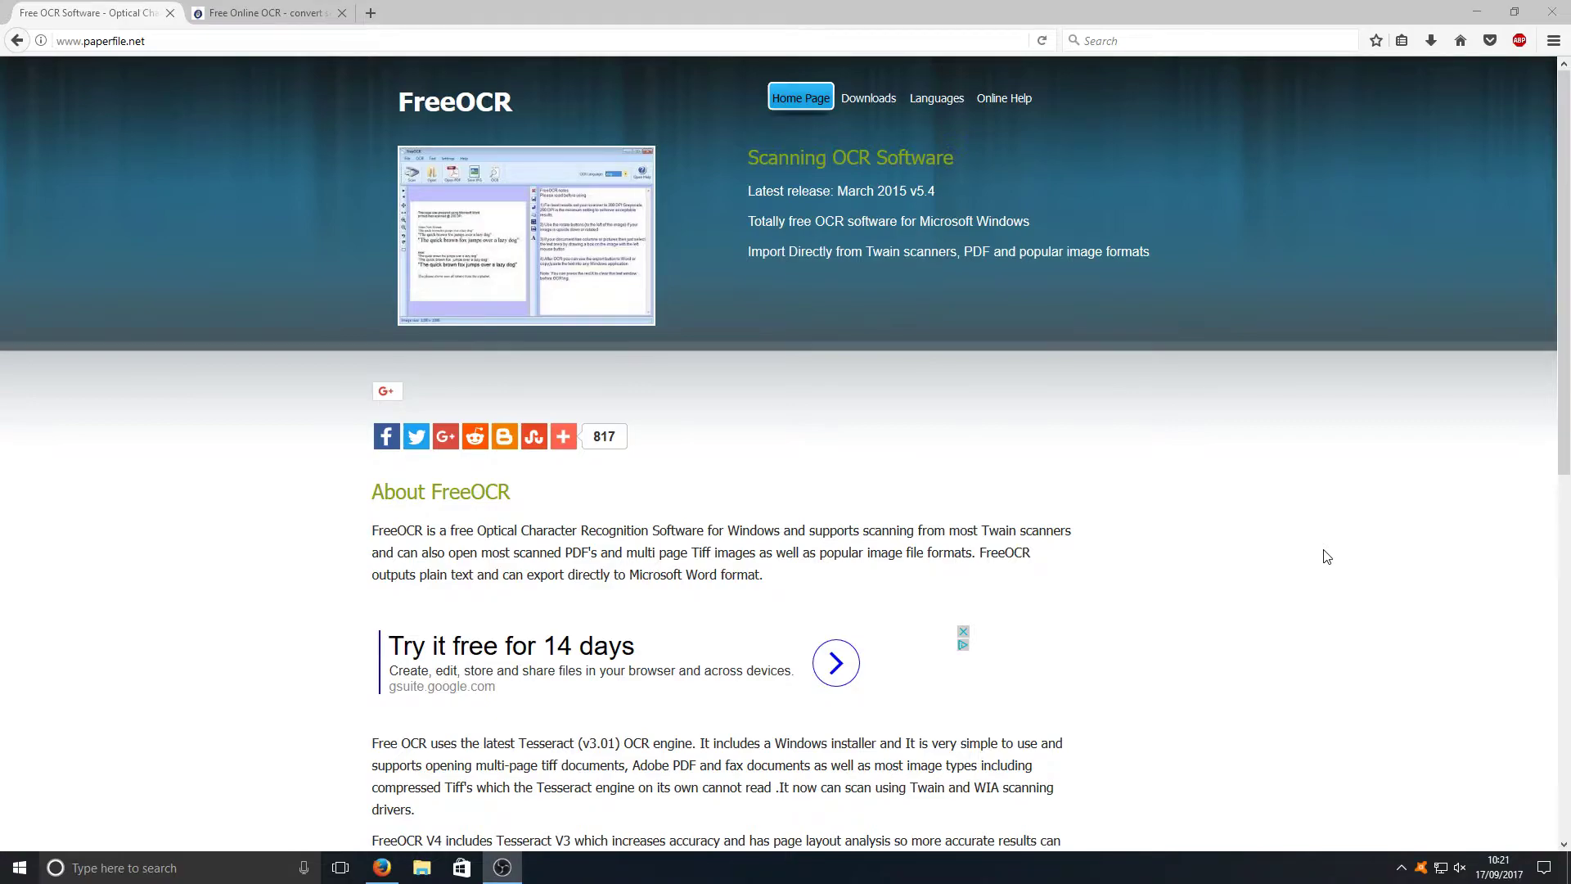
- Go to the FreeOCR downloads page and find its Download Here link
left_click(872, 105)
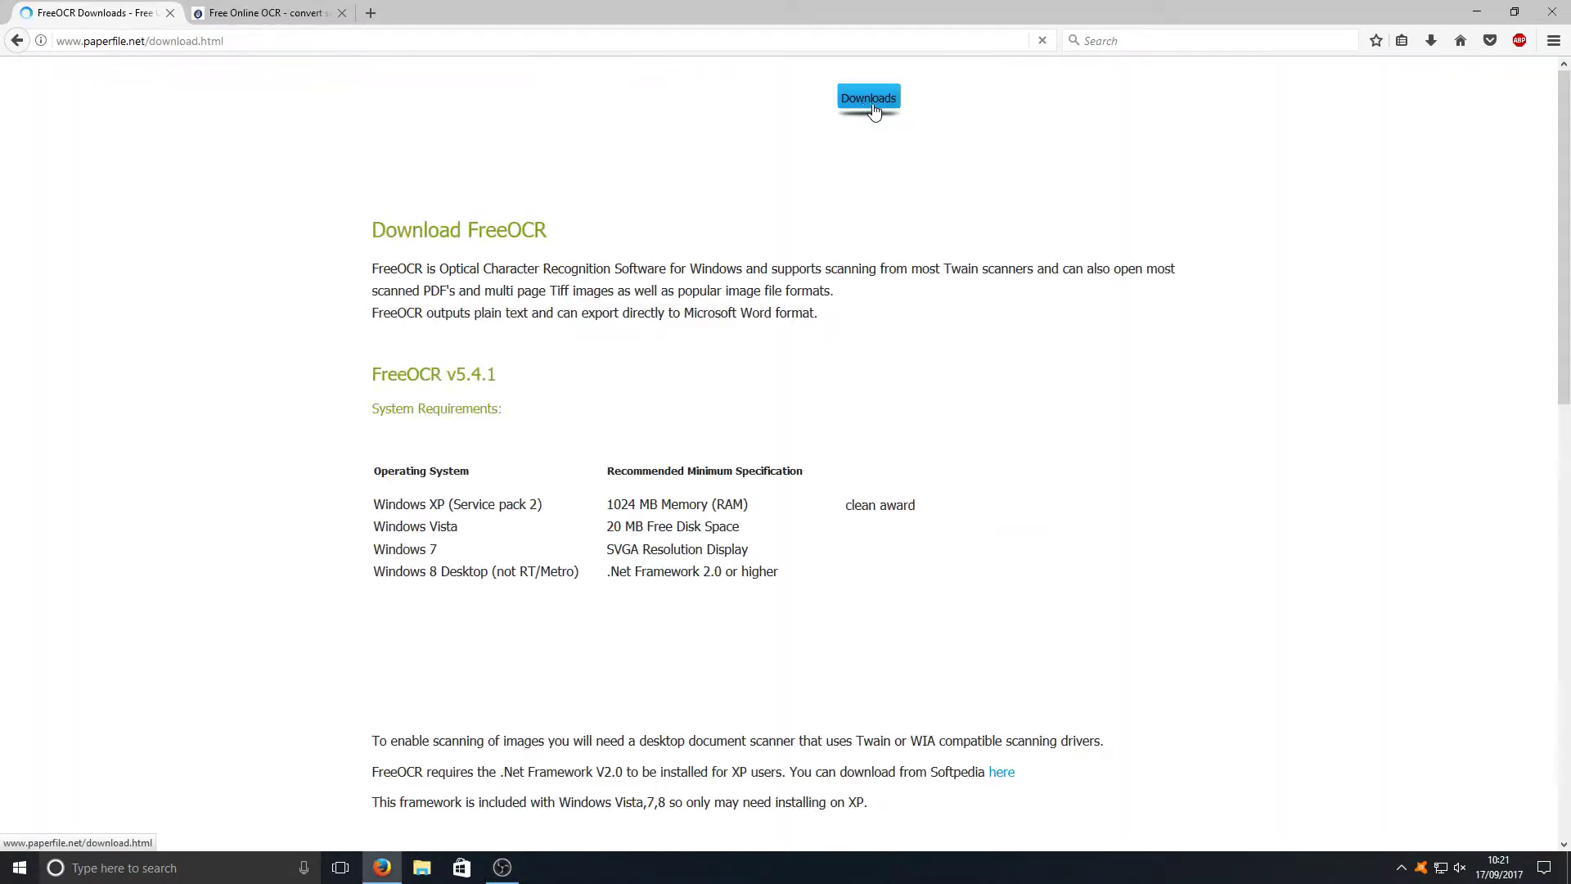
scroll(483, 393, "down", 2)
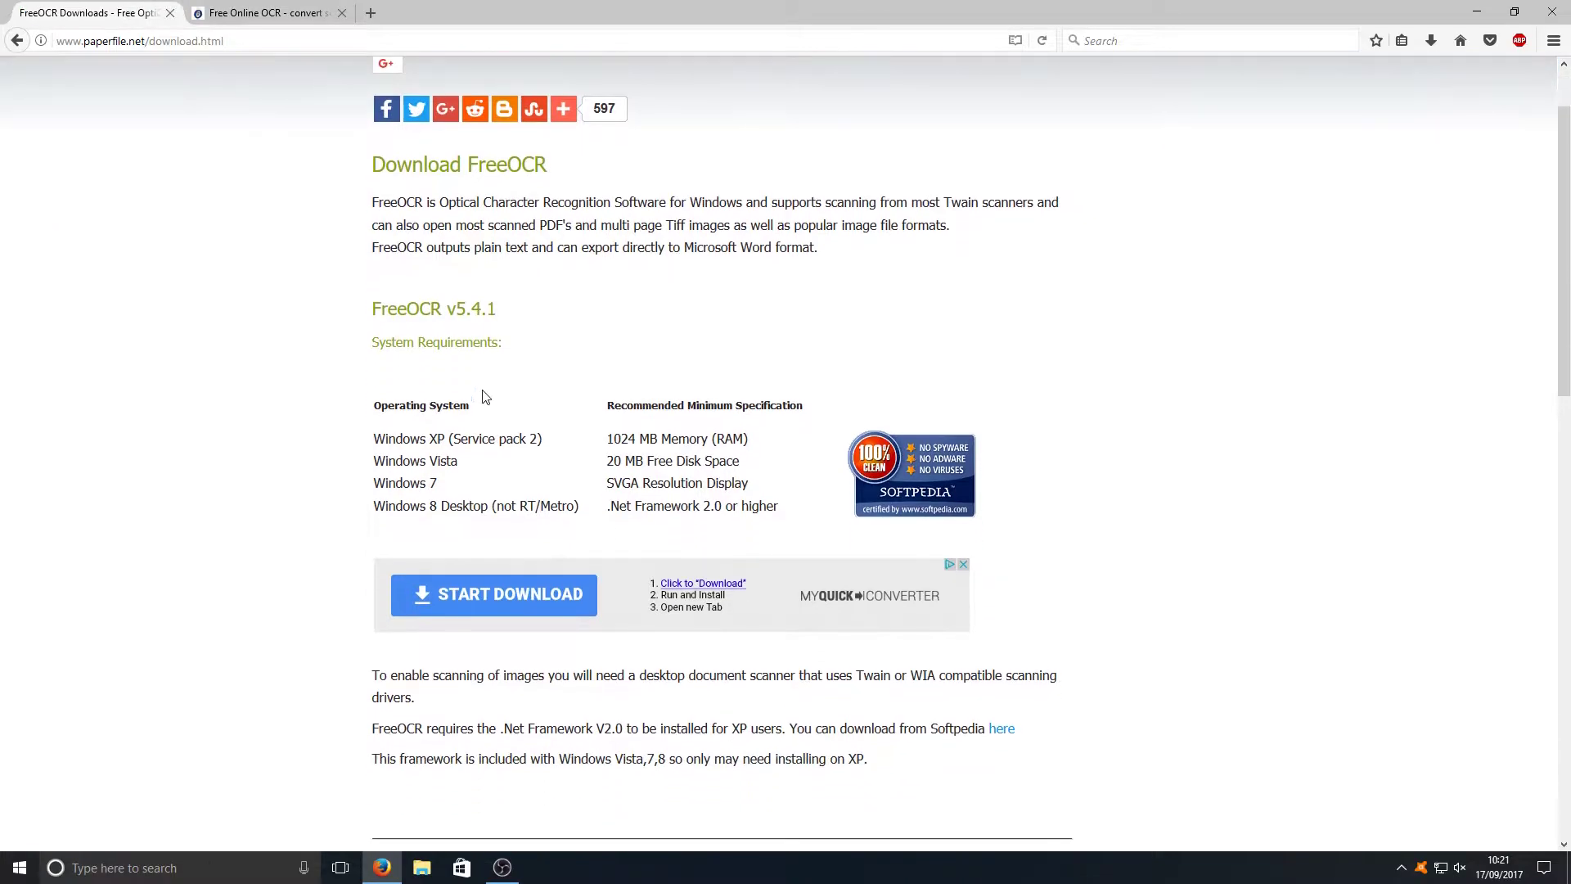
scroll(491, 311, "down", 5)
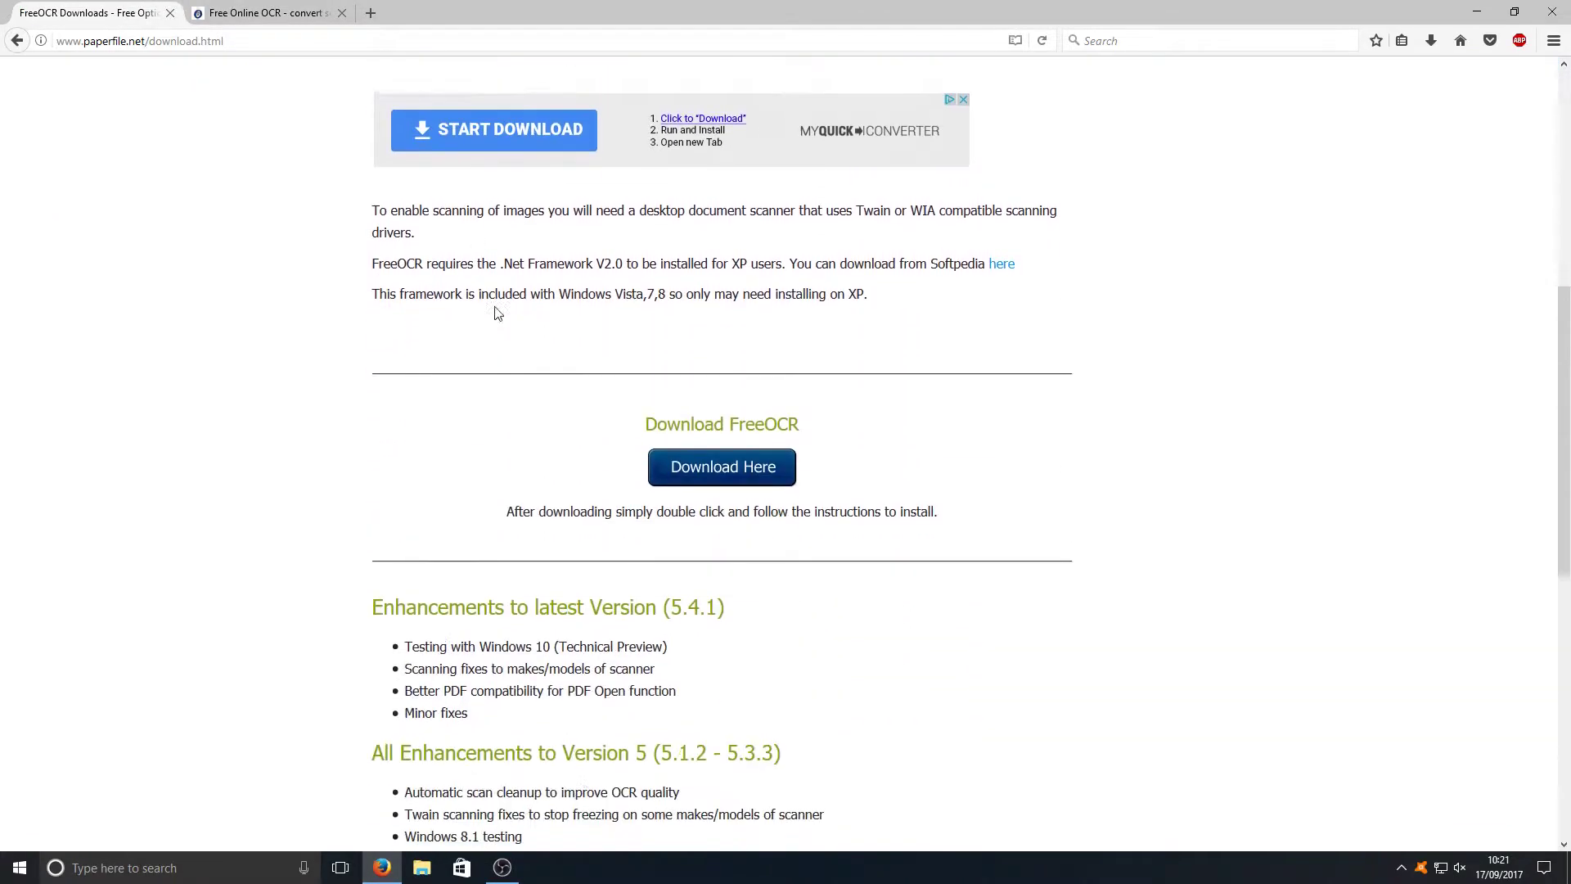
scroll(494, 314, "down", 5)
scroll(764, 123, "up", 3)
- Save the installer freeocr541(1).exe and run it from Firefox's downloads list
left_click(745, 280)
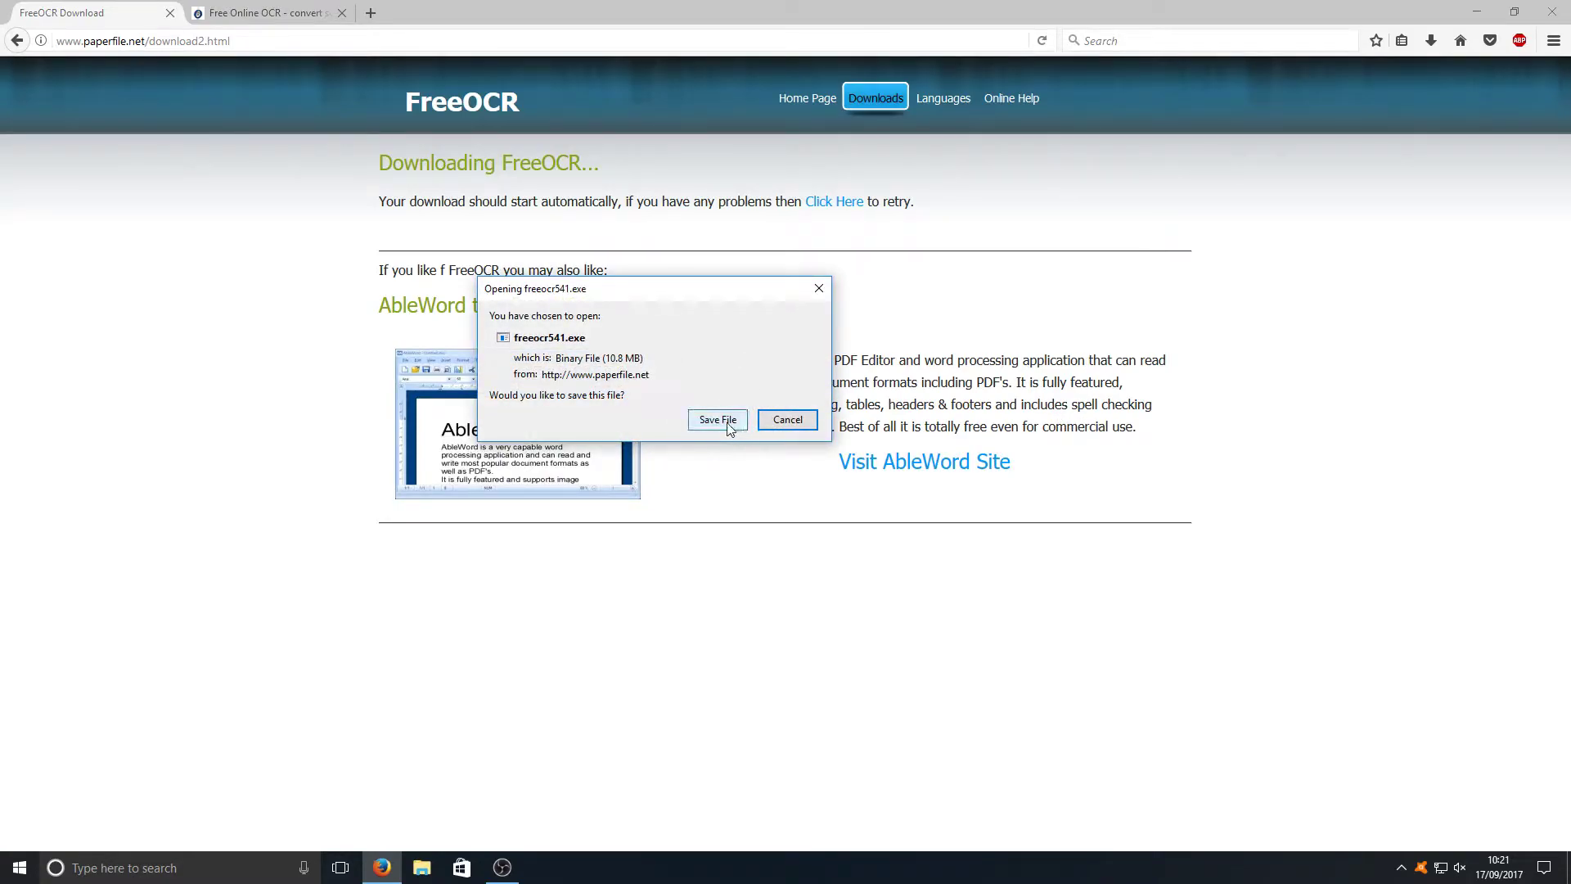
left_click(728, 424)
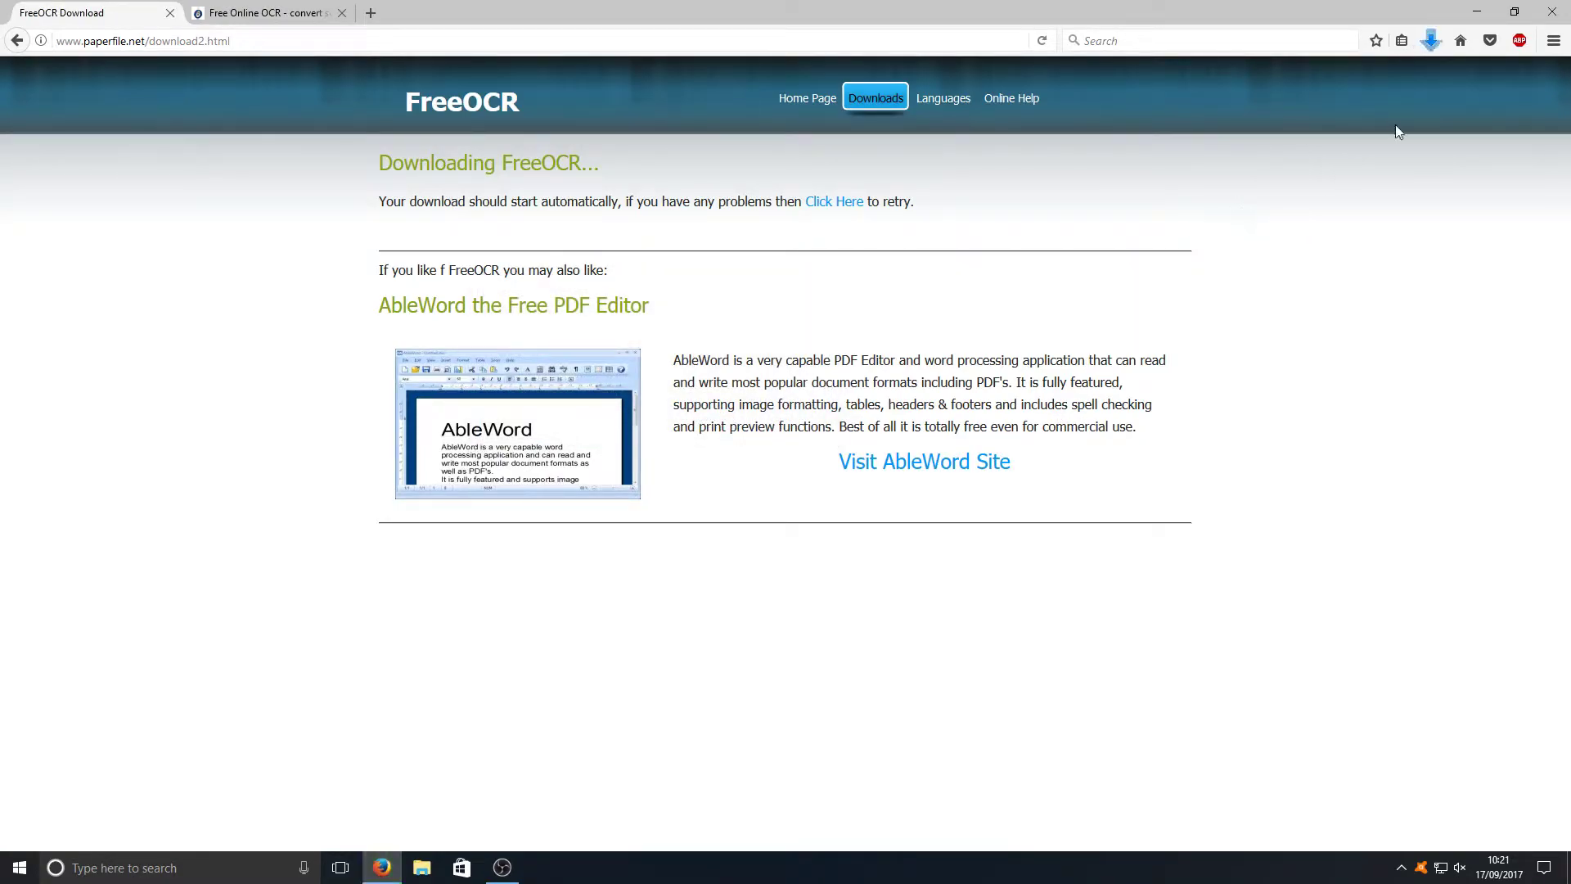
left_click(1432, 40)
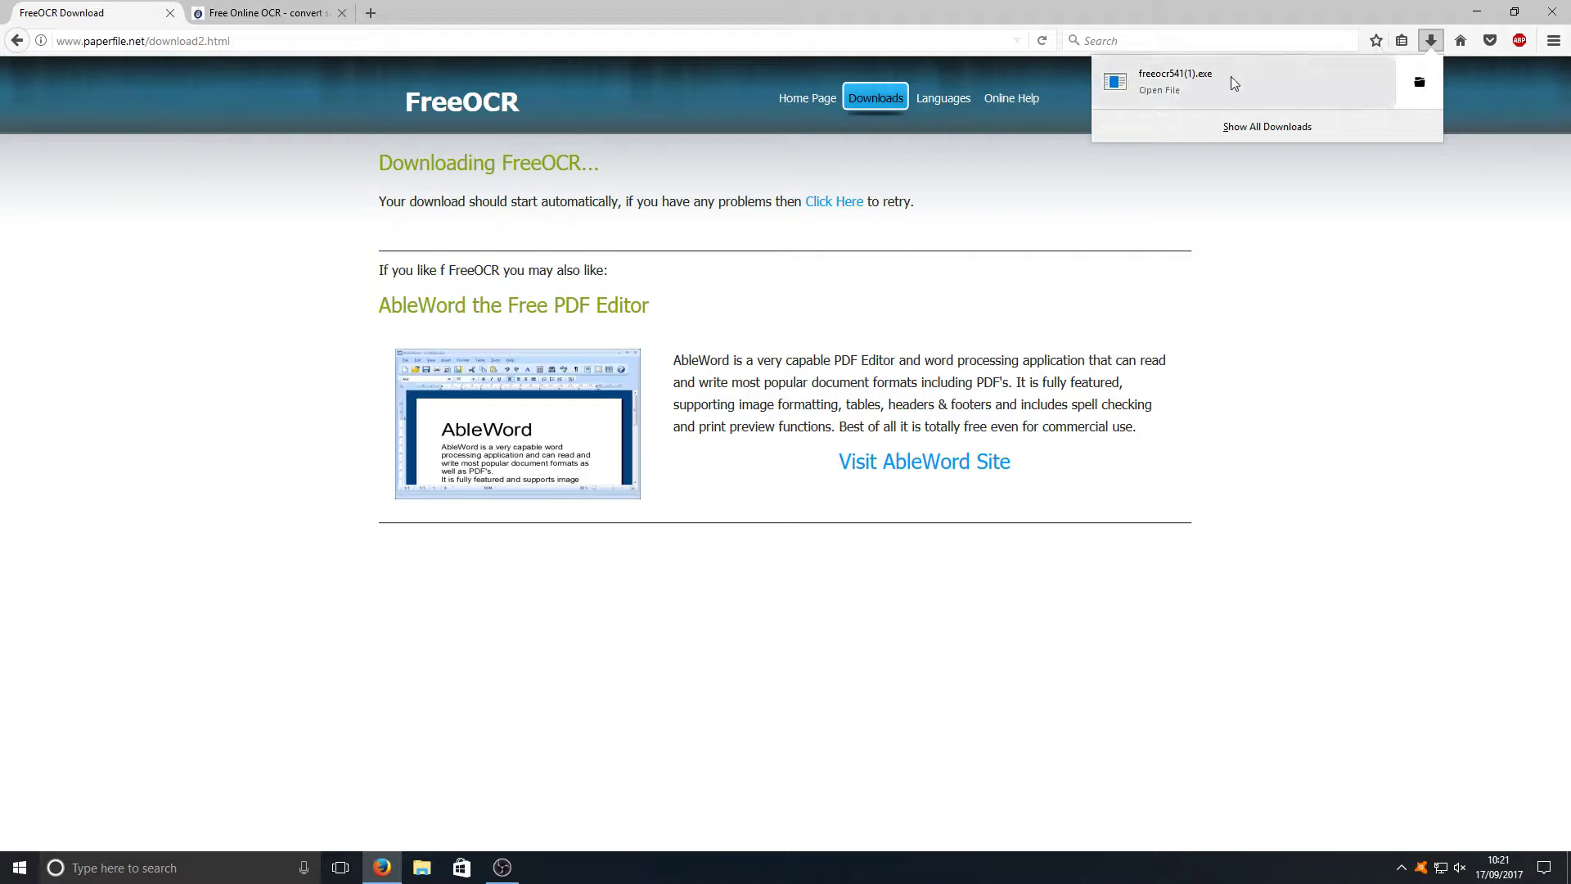
left_click(1234, 83)
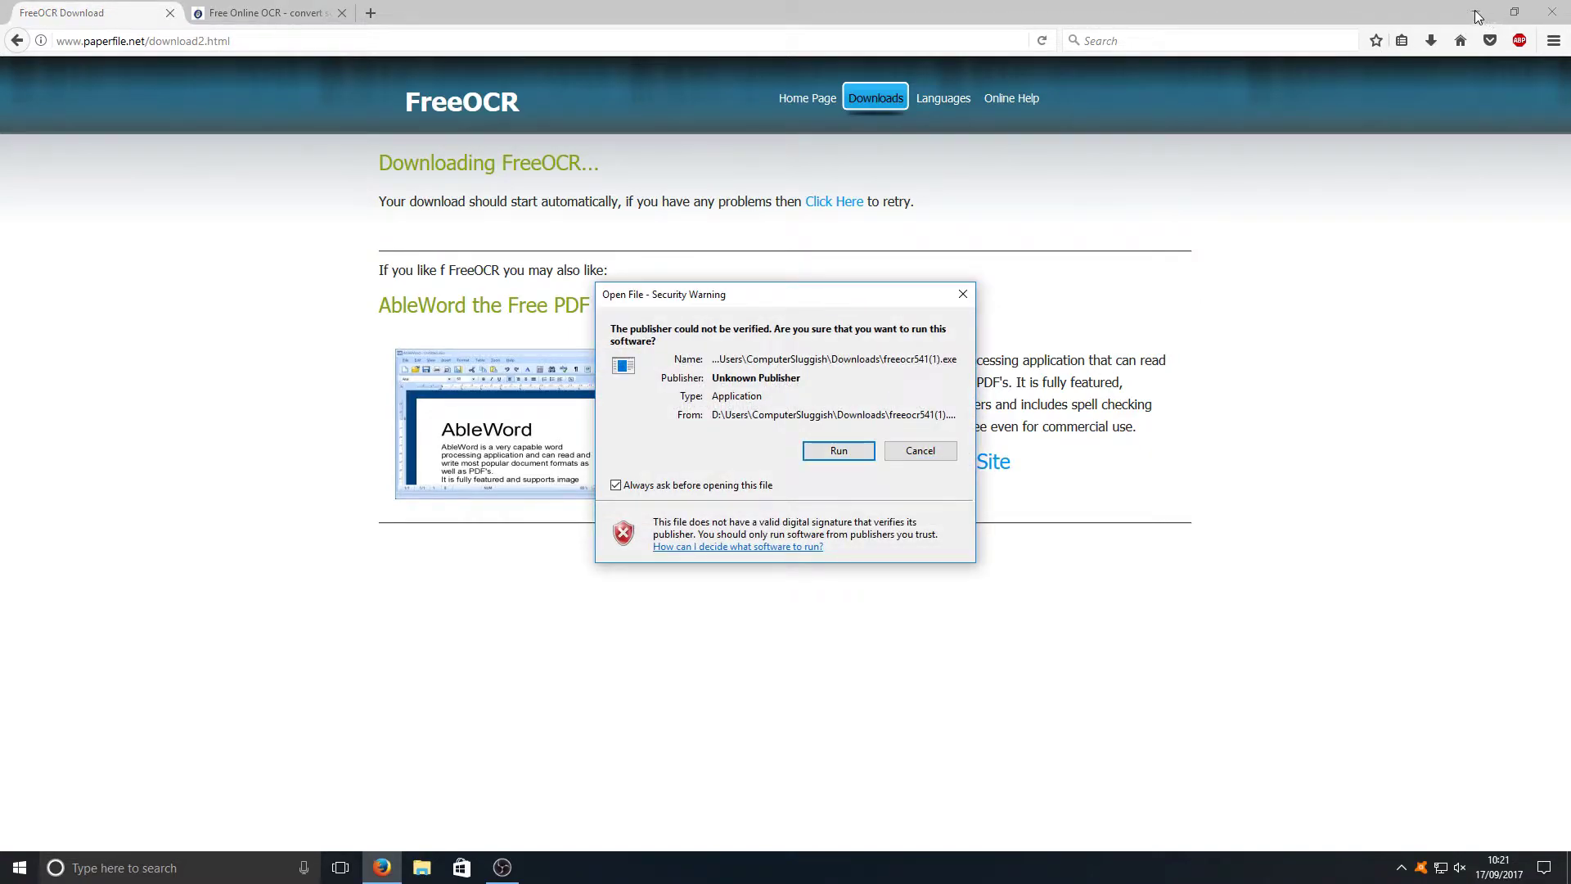
- Get past the security warning, accept the licence, install FreeOCR, and launch it on finishing
left_click(839, 455)
left_click(1478, 12)
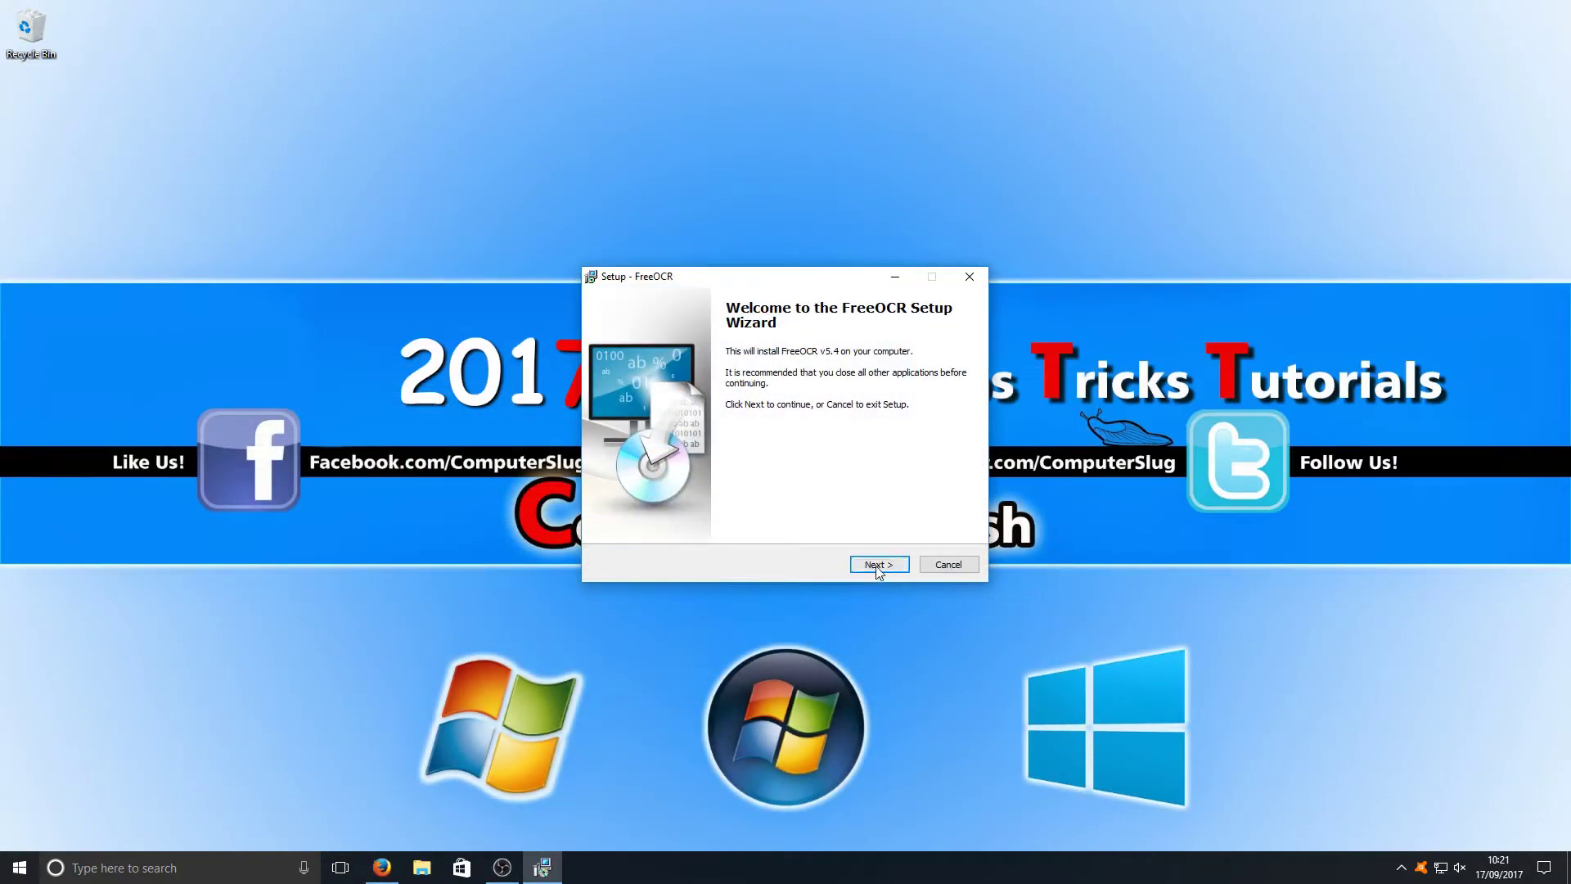
left_click(876, 566)
left_click(710, 516)
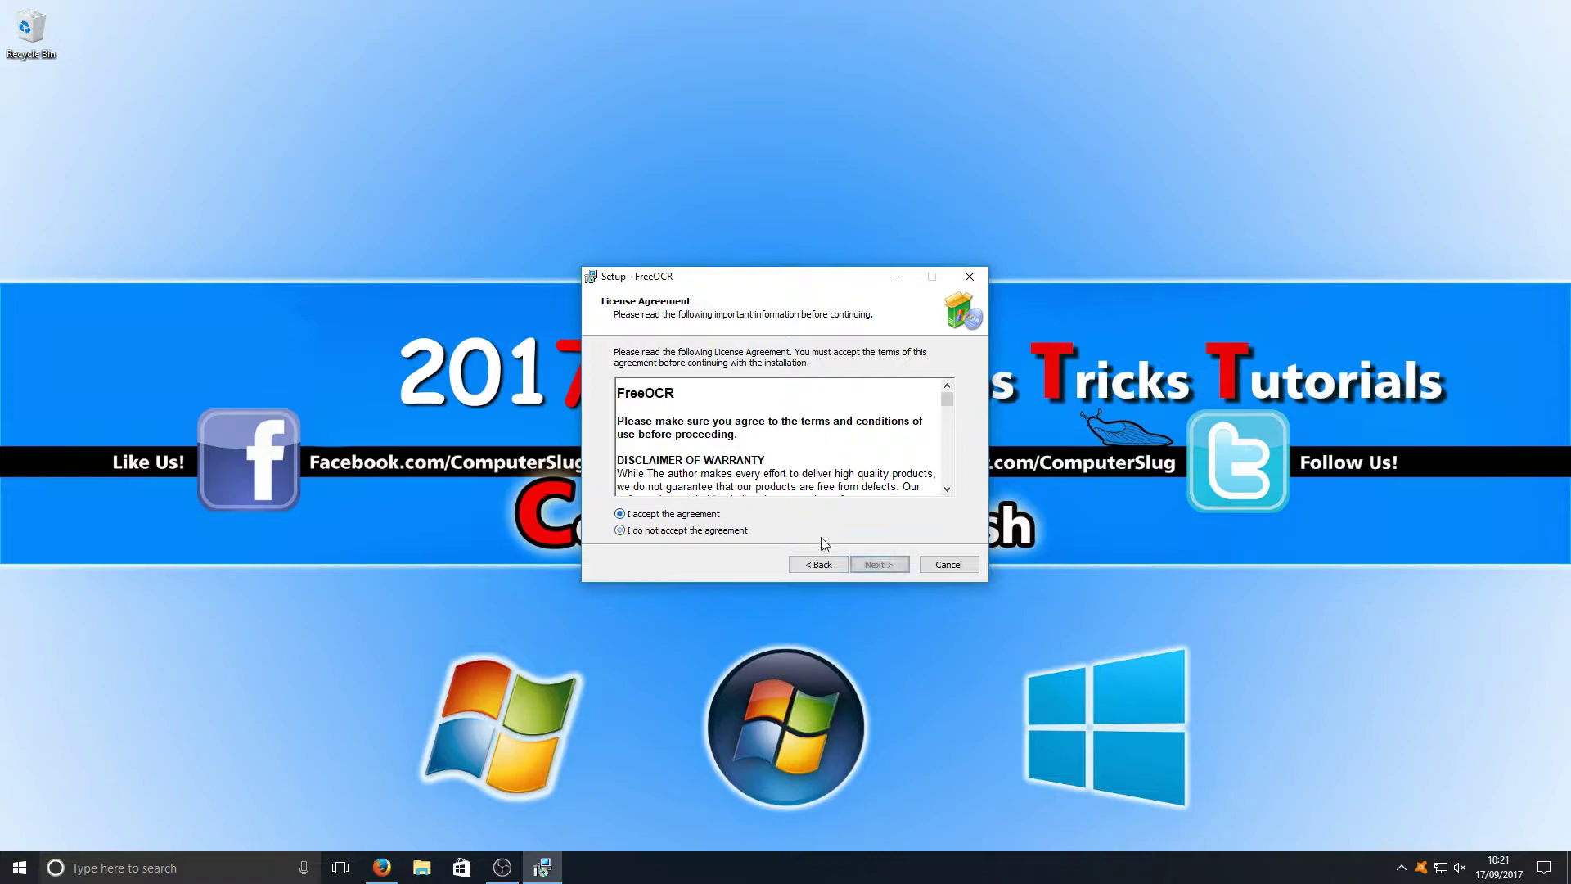
left_click(879, 566)
left_click(881, 569)
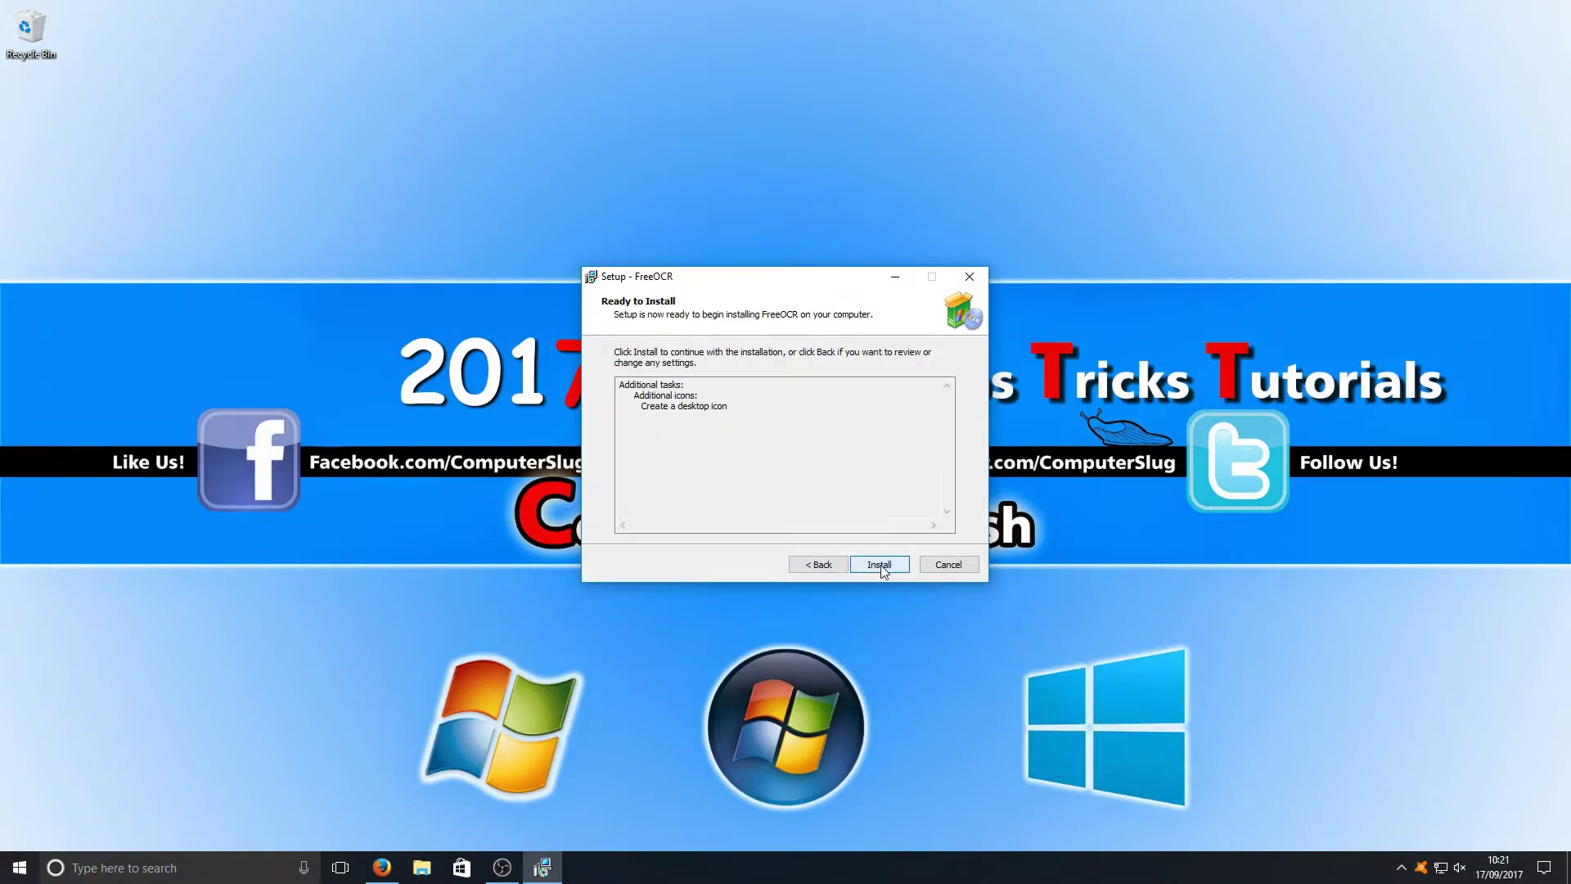
left_click(882, 570)
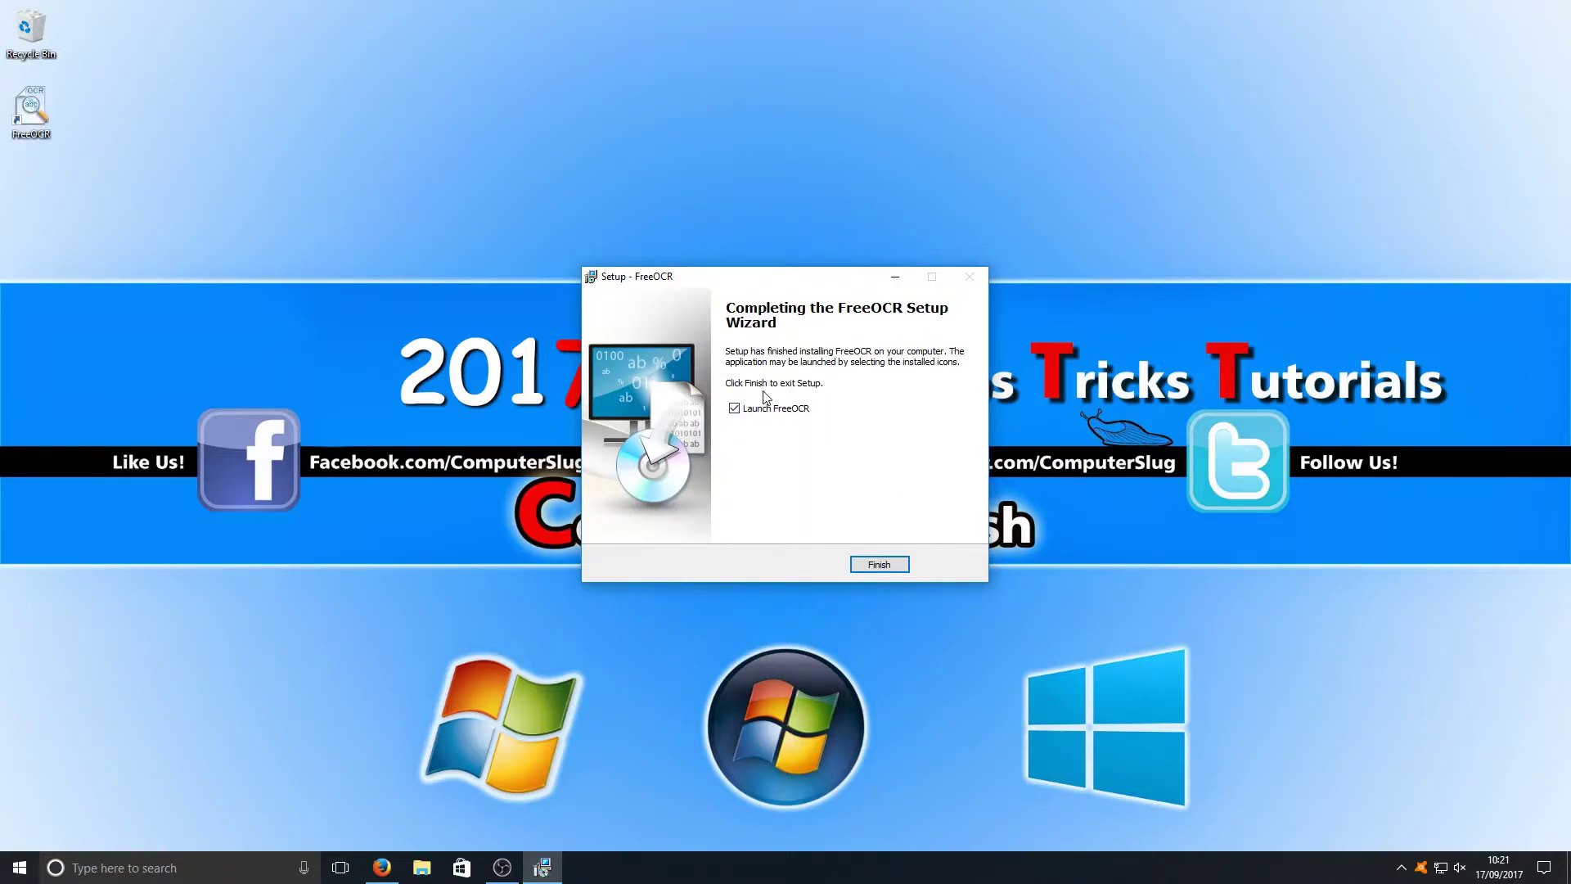
left_click(897, 565)
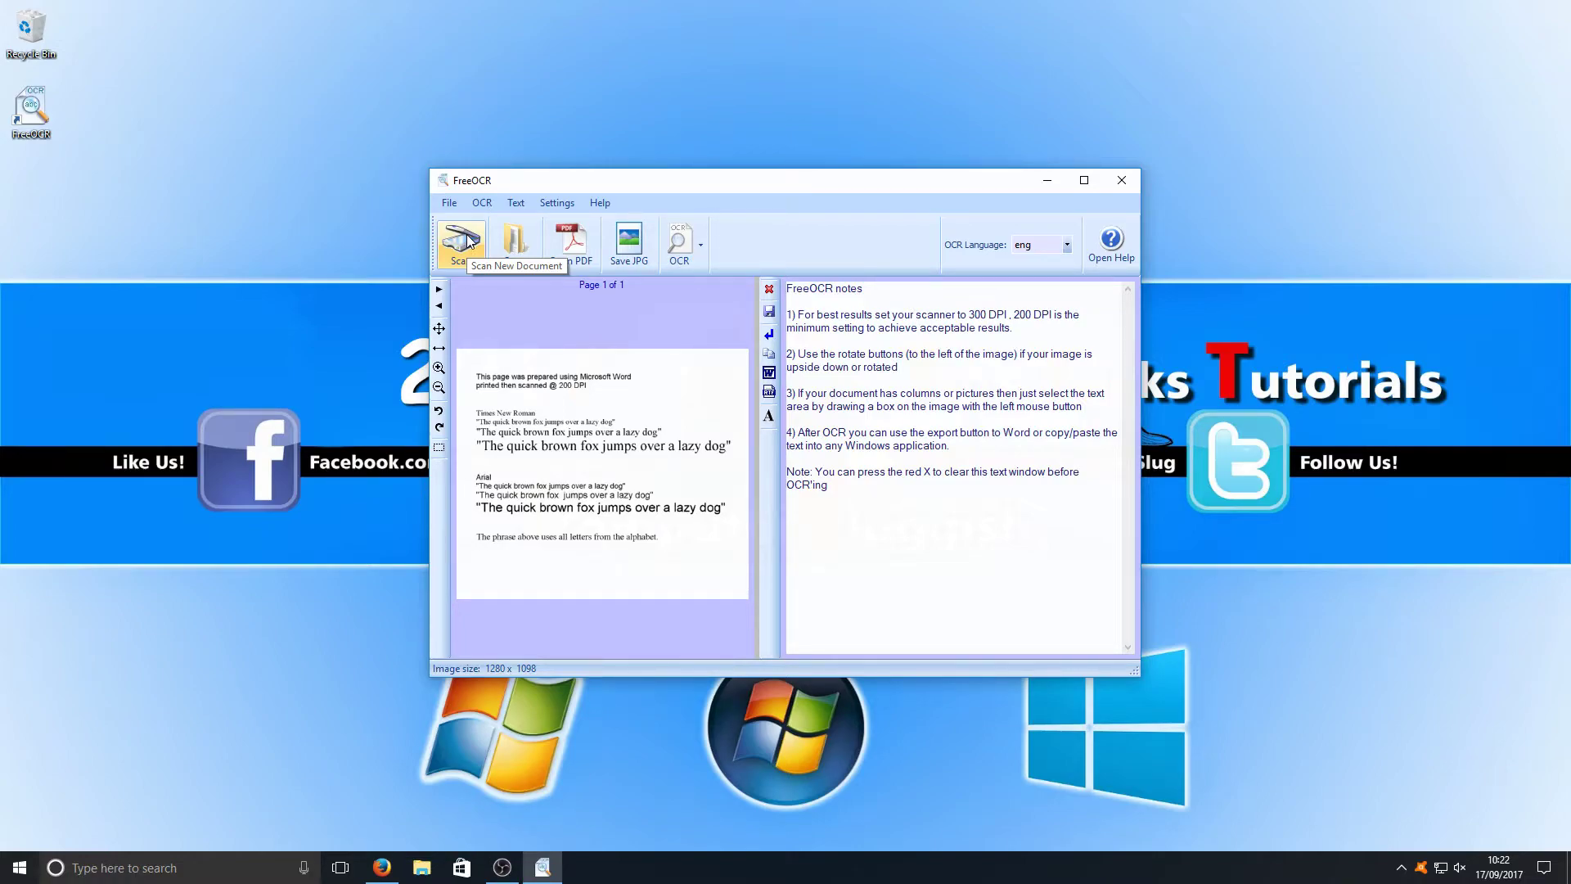
- Maximize the FreeOCR window and bring up the OCR current-page or all-pages choices
left_click(1083, 181)
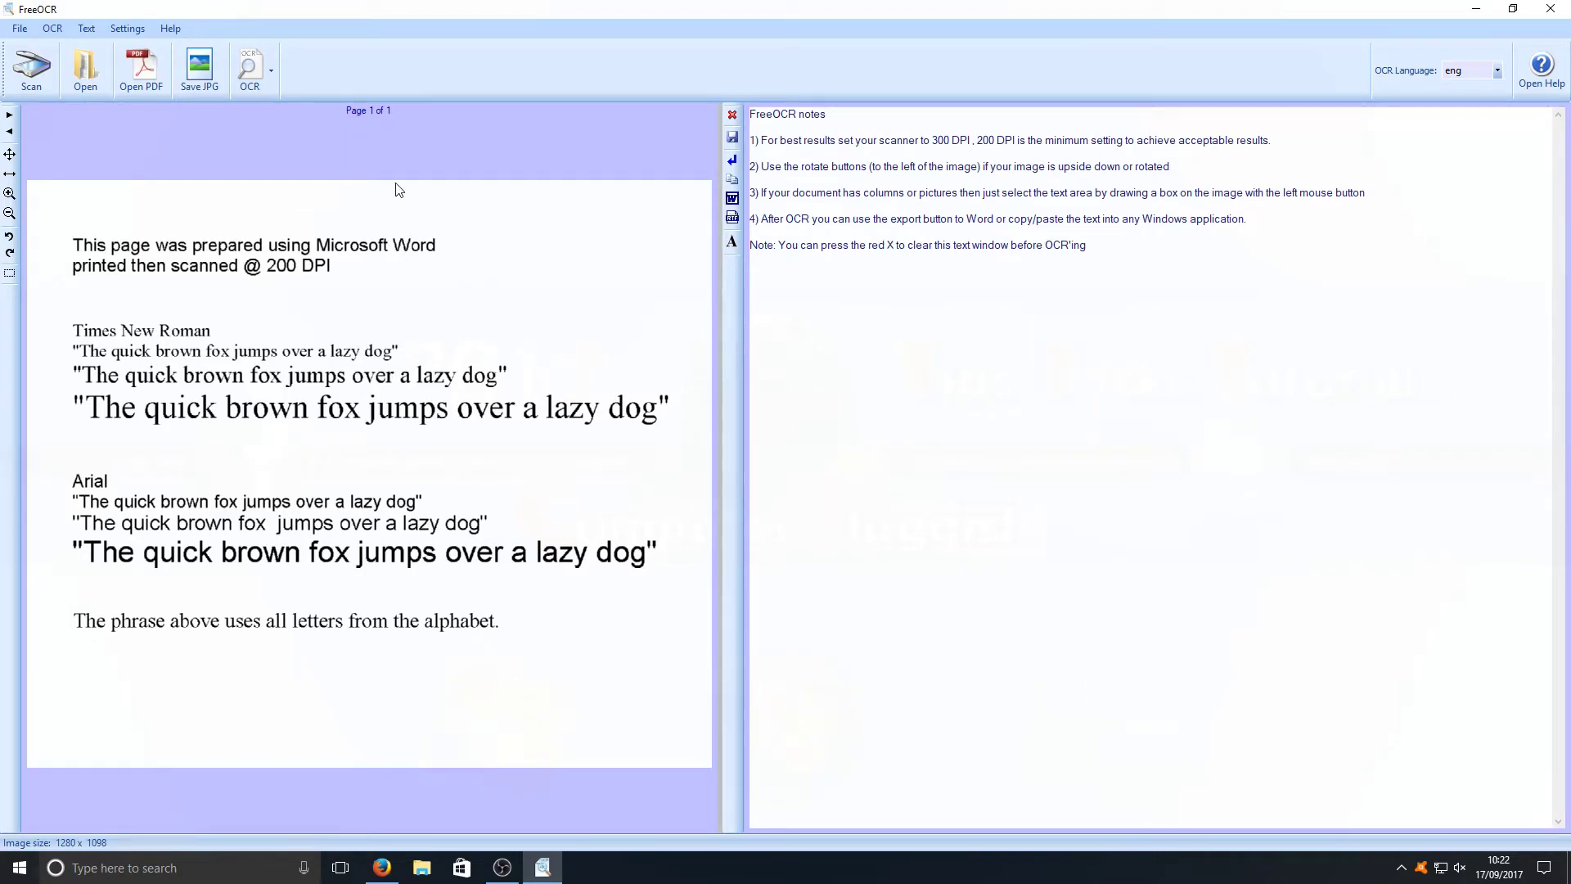
left_click(257, 71)
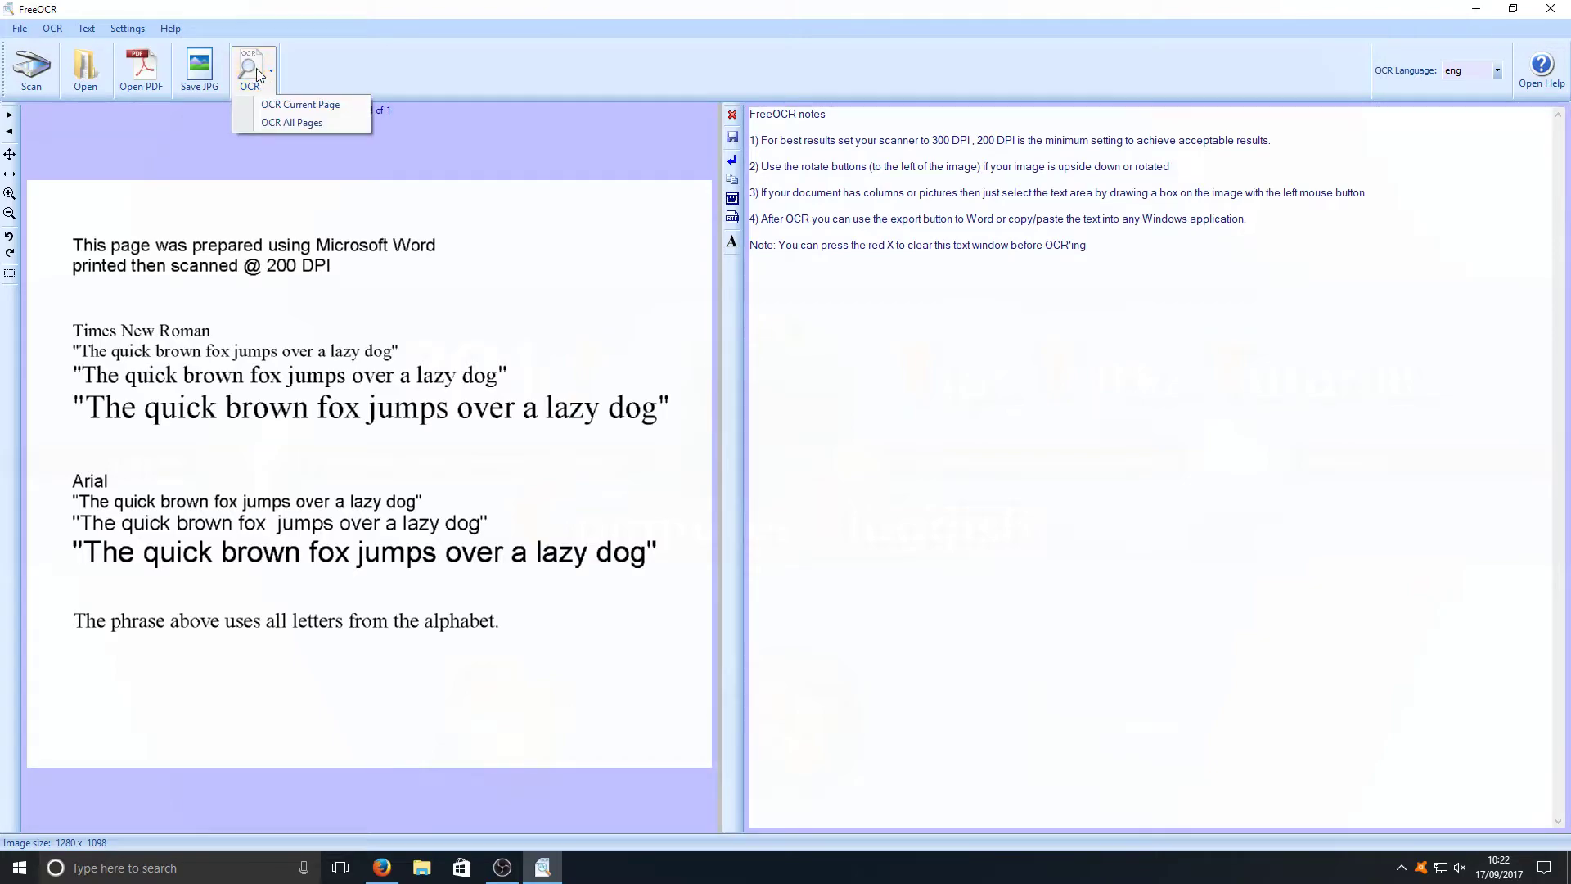
- OCR the current page, then delete the FreeOCR setup notes above the recognized text
left_click(336, 105)
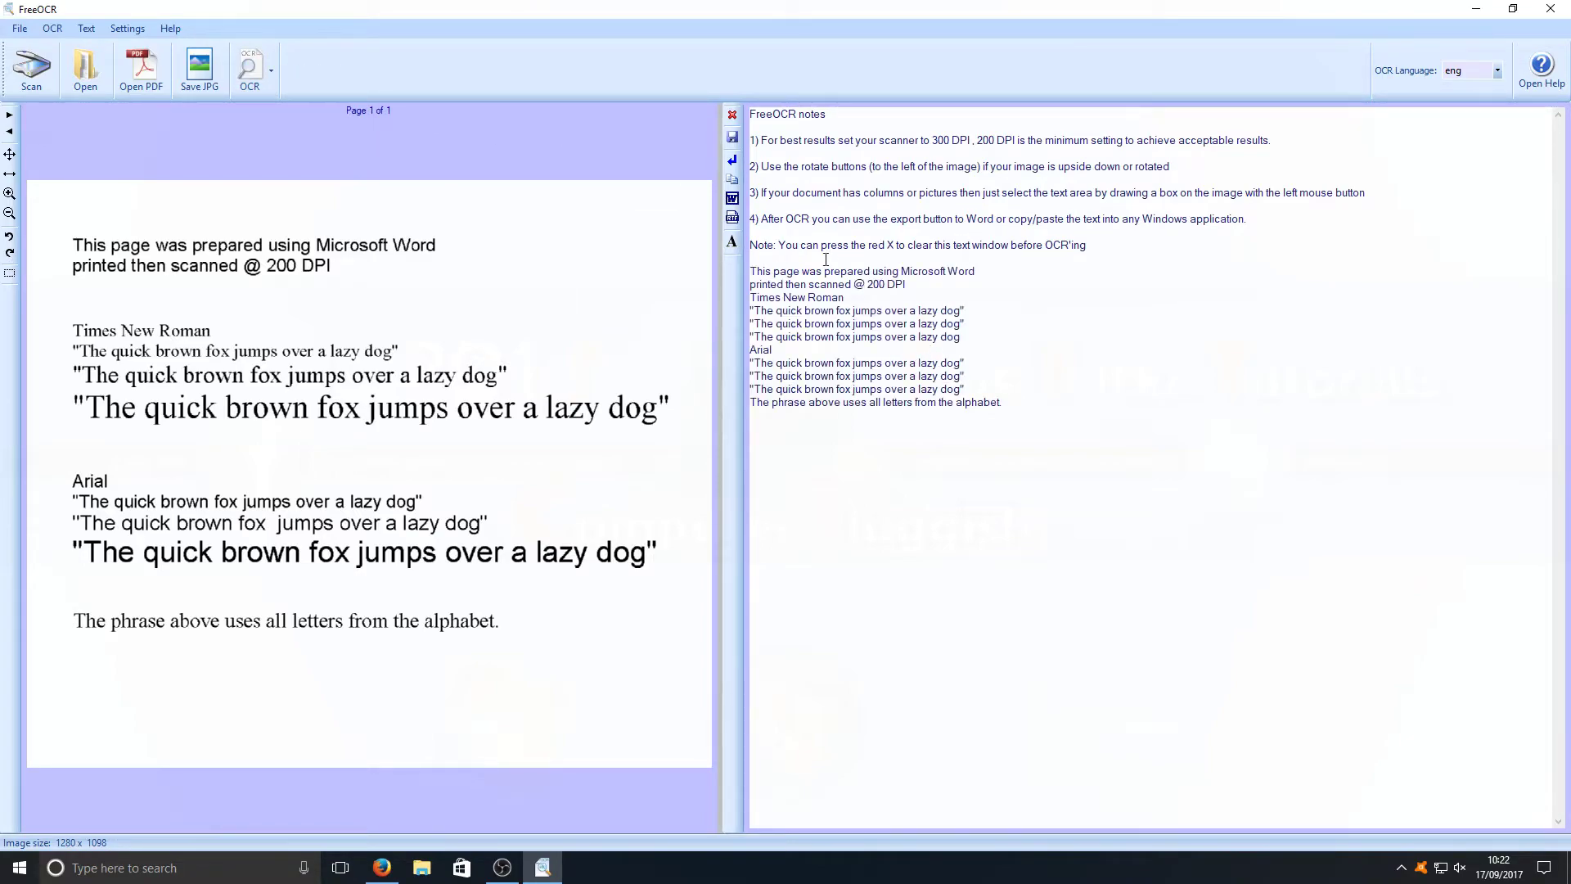
left_click_drag(1023, 413, 725, 260)
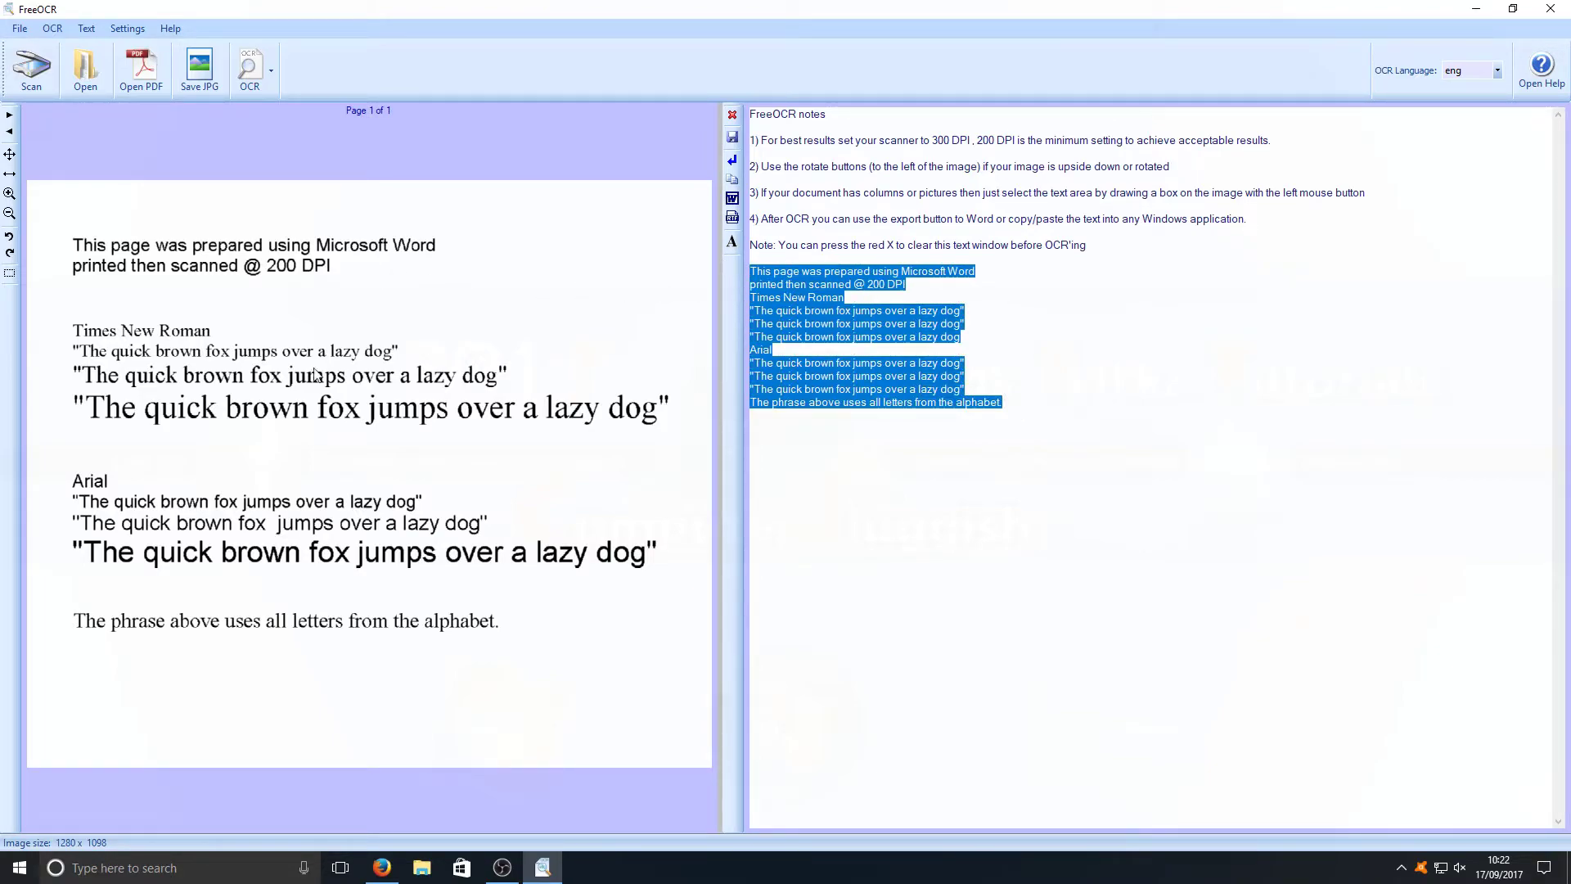
left_click_drag(1092, 246, 547, 50)
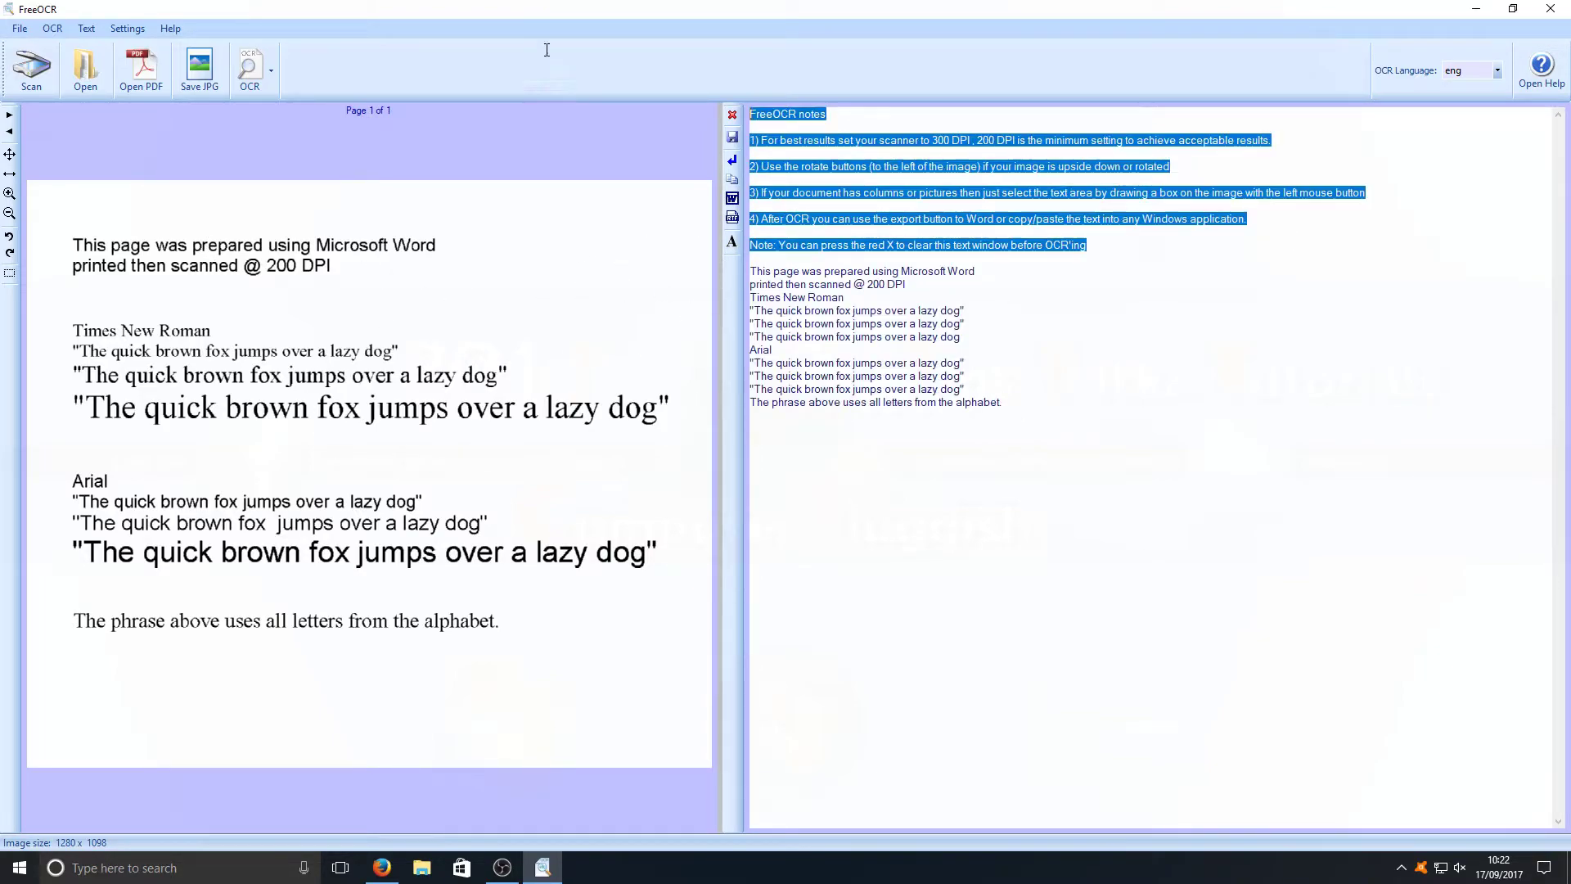
left_click(989, 270)
left_click_drag(1210, 265, 690, 115)
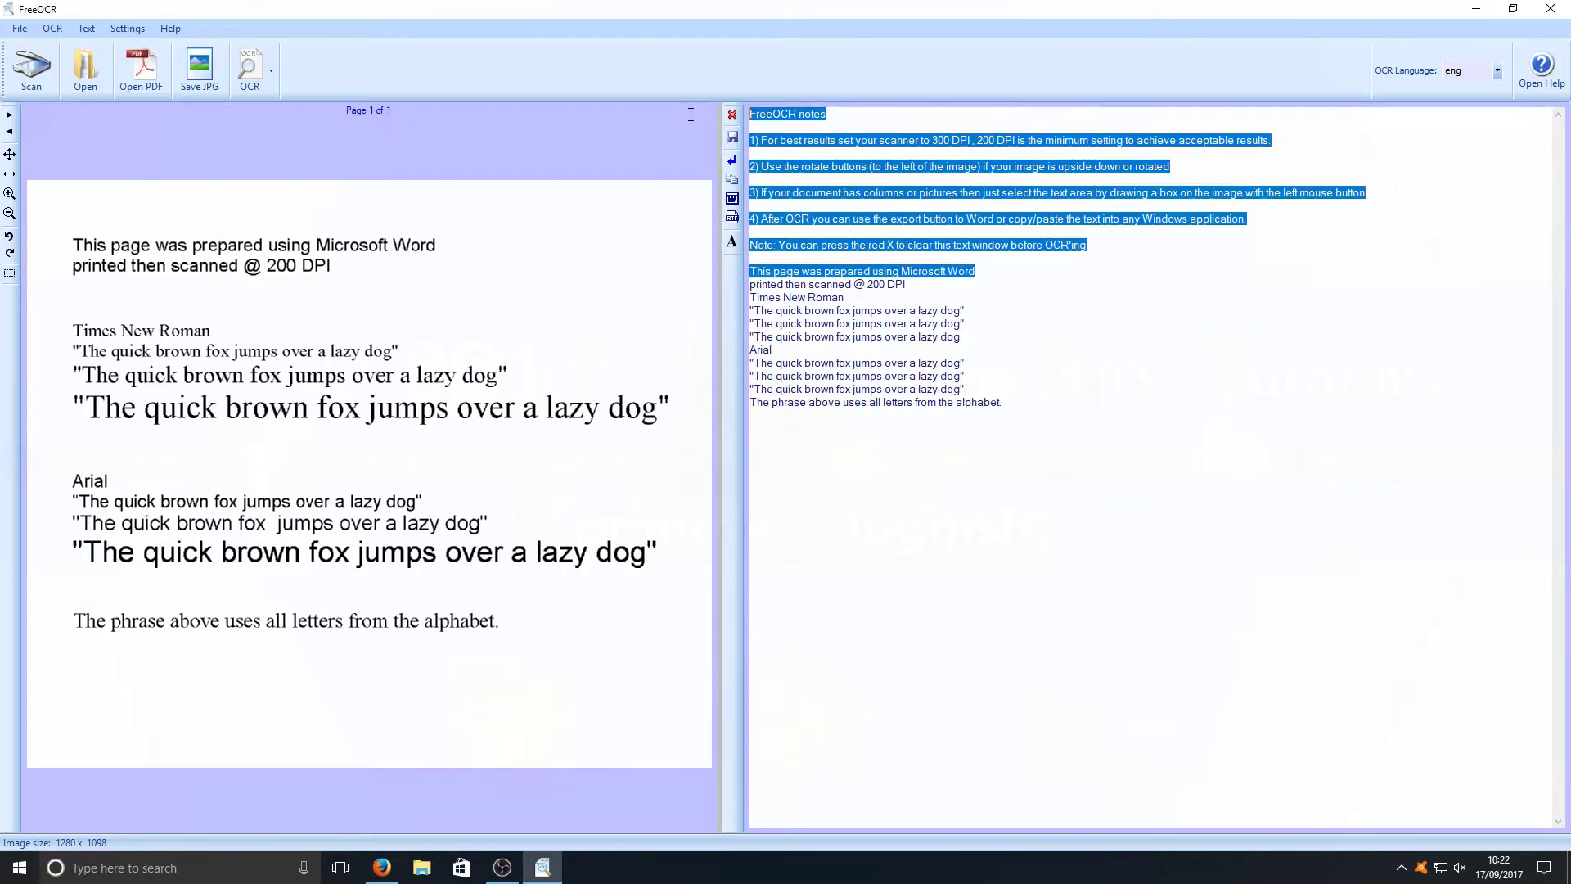
key("Delete")
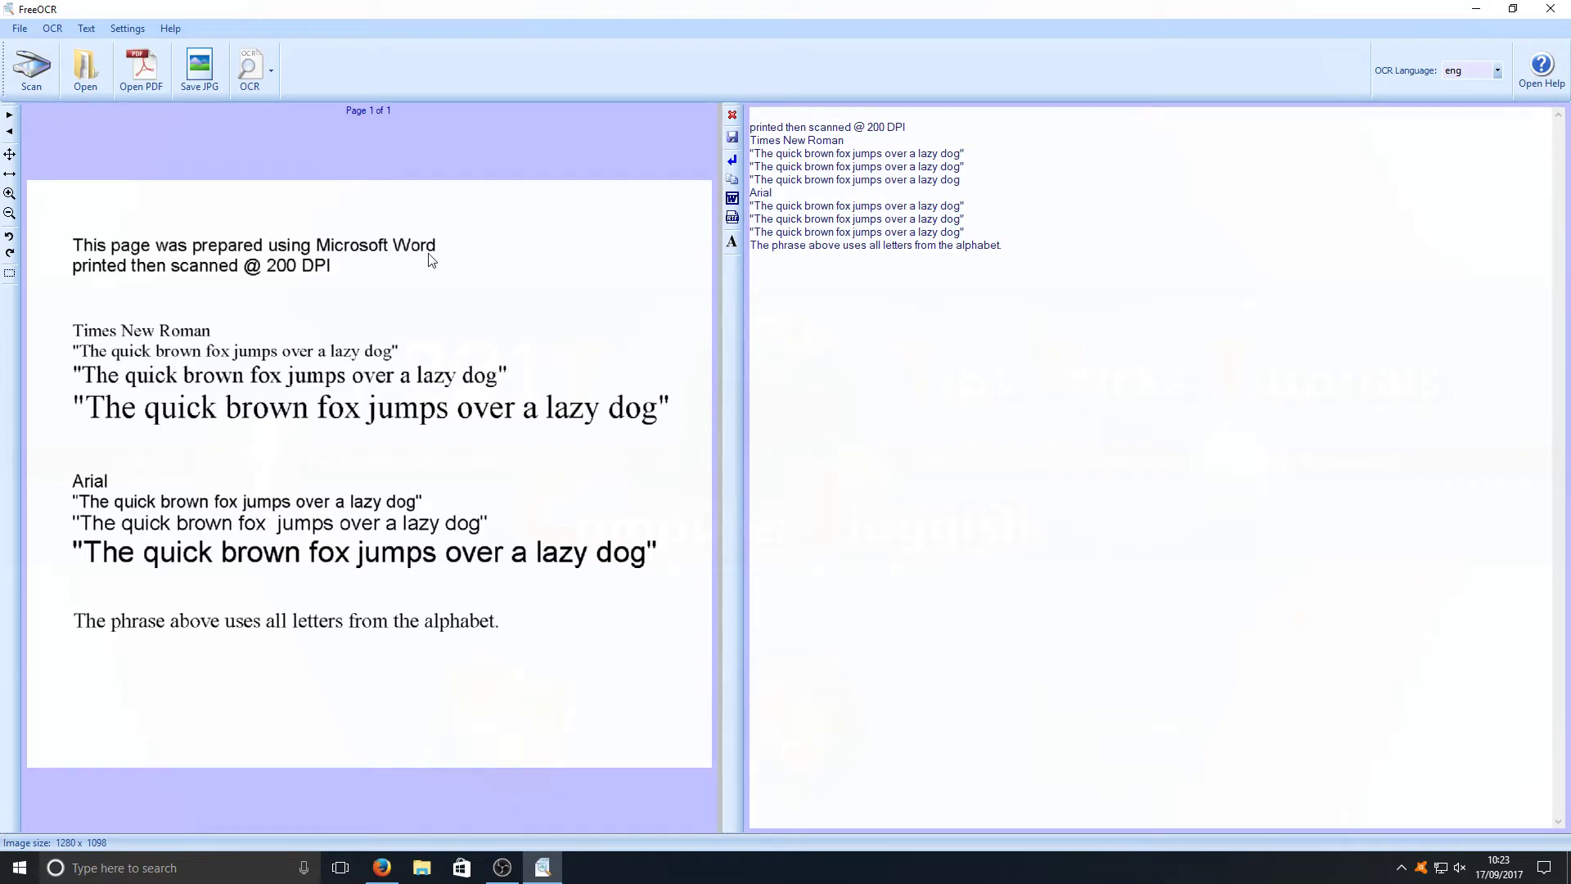
- Bring Firefox back to the front on the FreeOCR download page
left_click(382, 866)
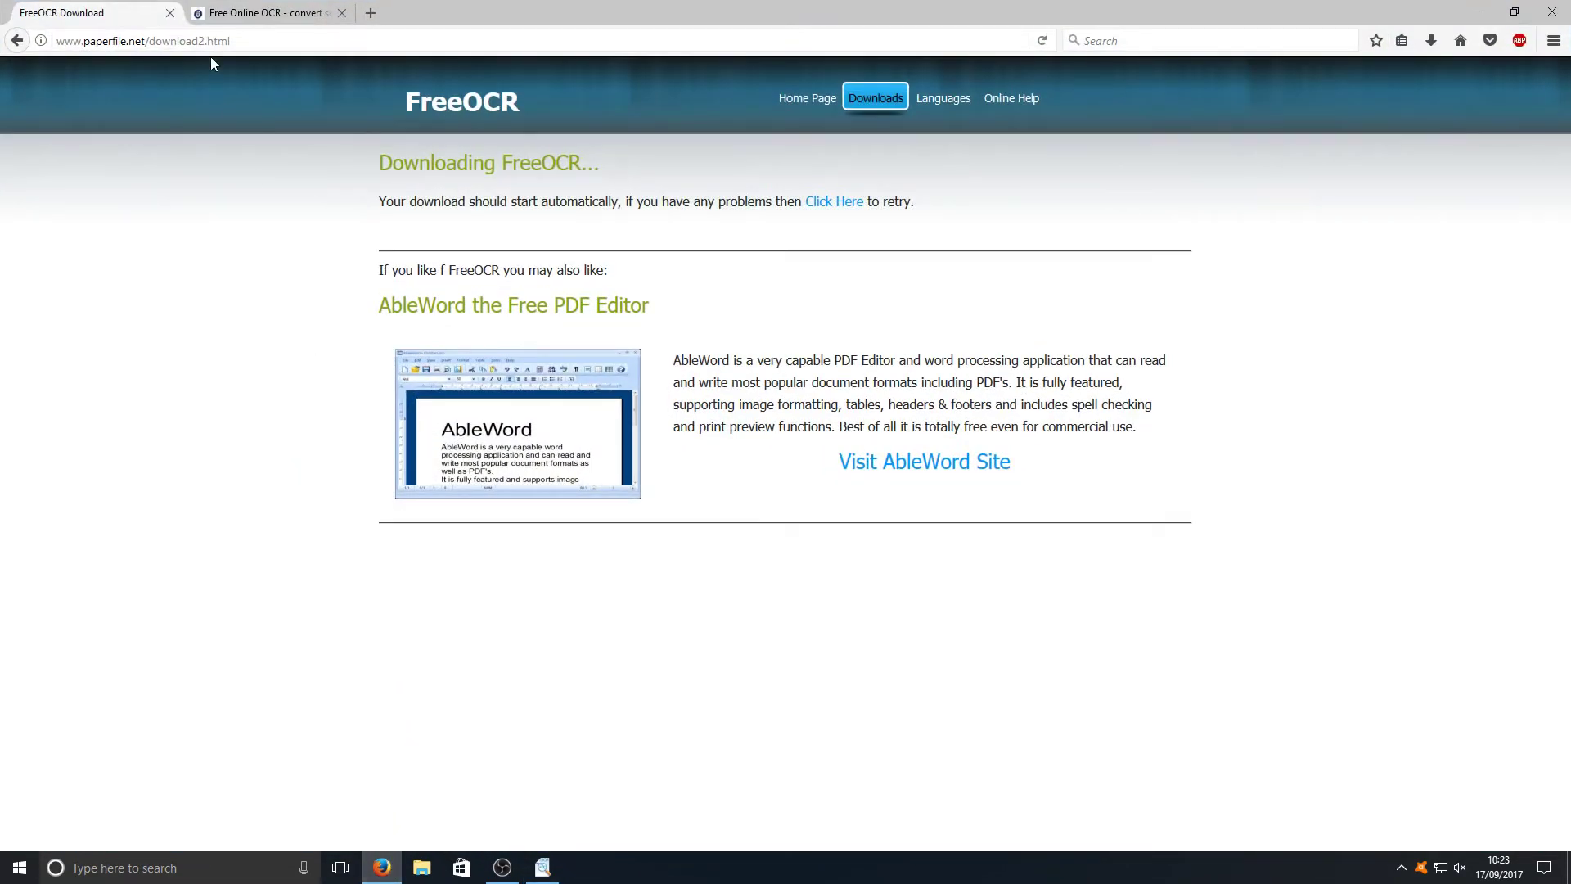
- Switch to the Free Online OCR tab with test.jpg and list the output formats
left_click(245, 12)
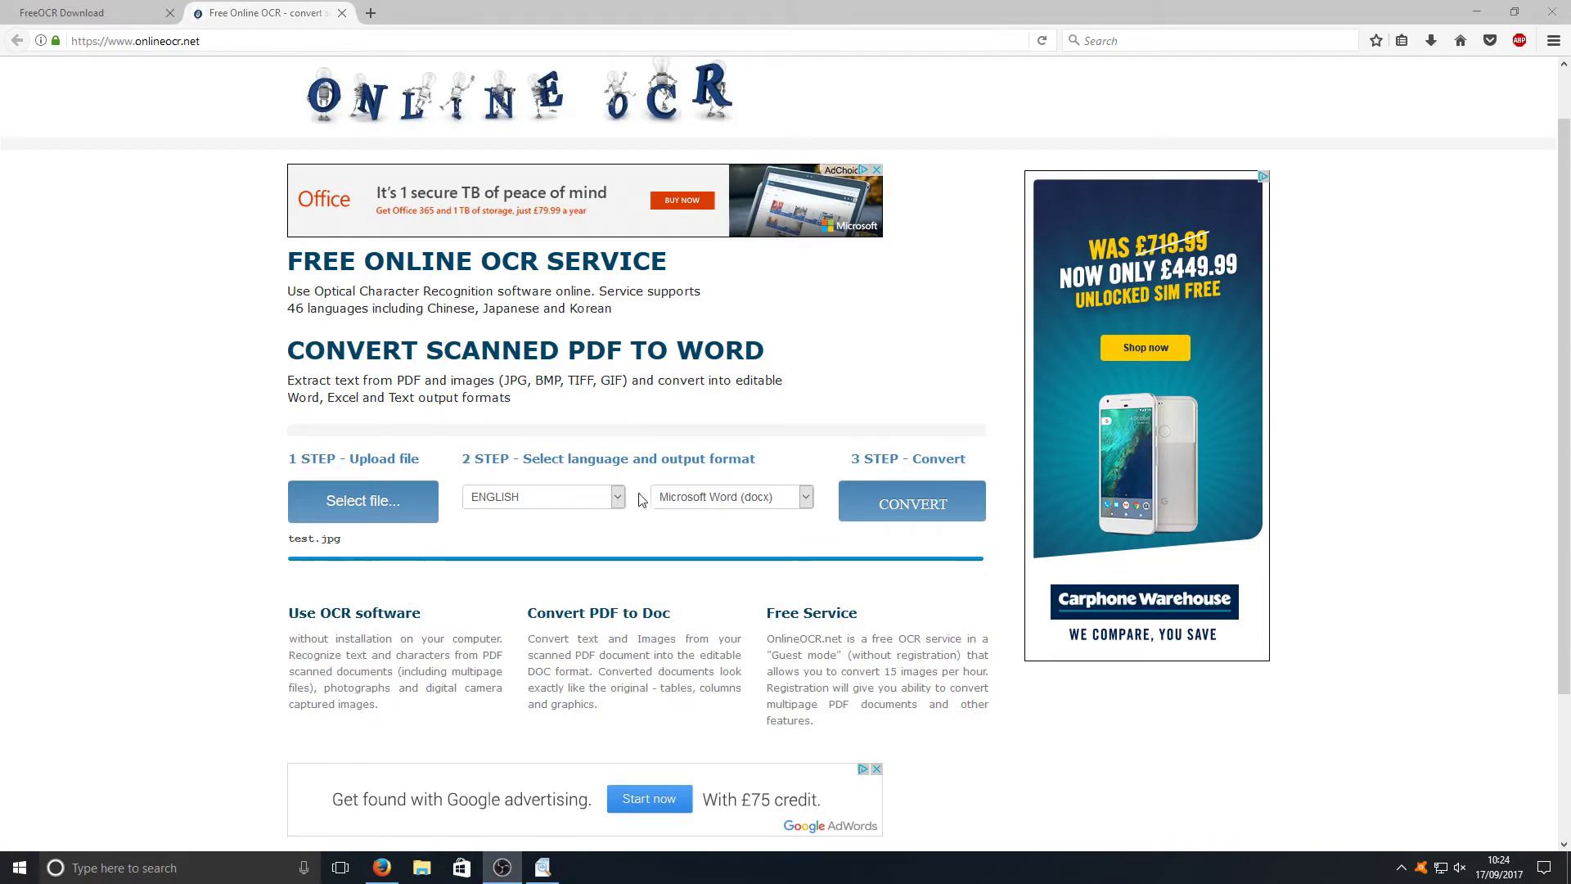
left_click(751, 498)
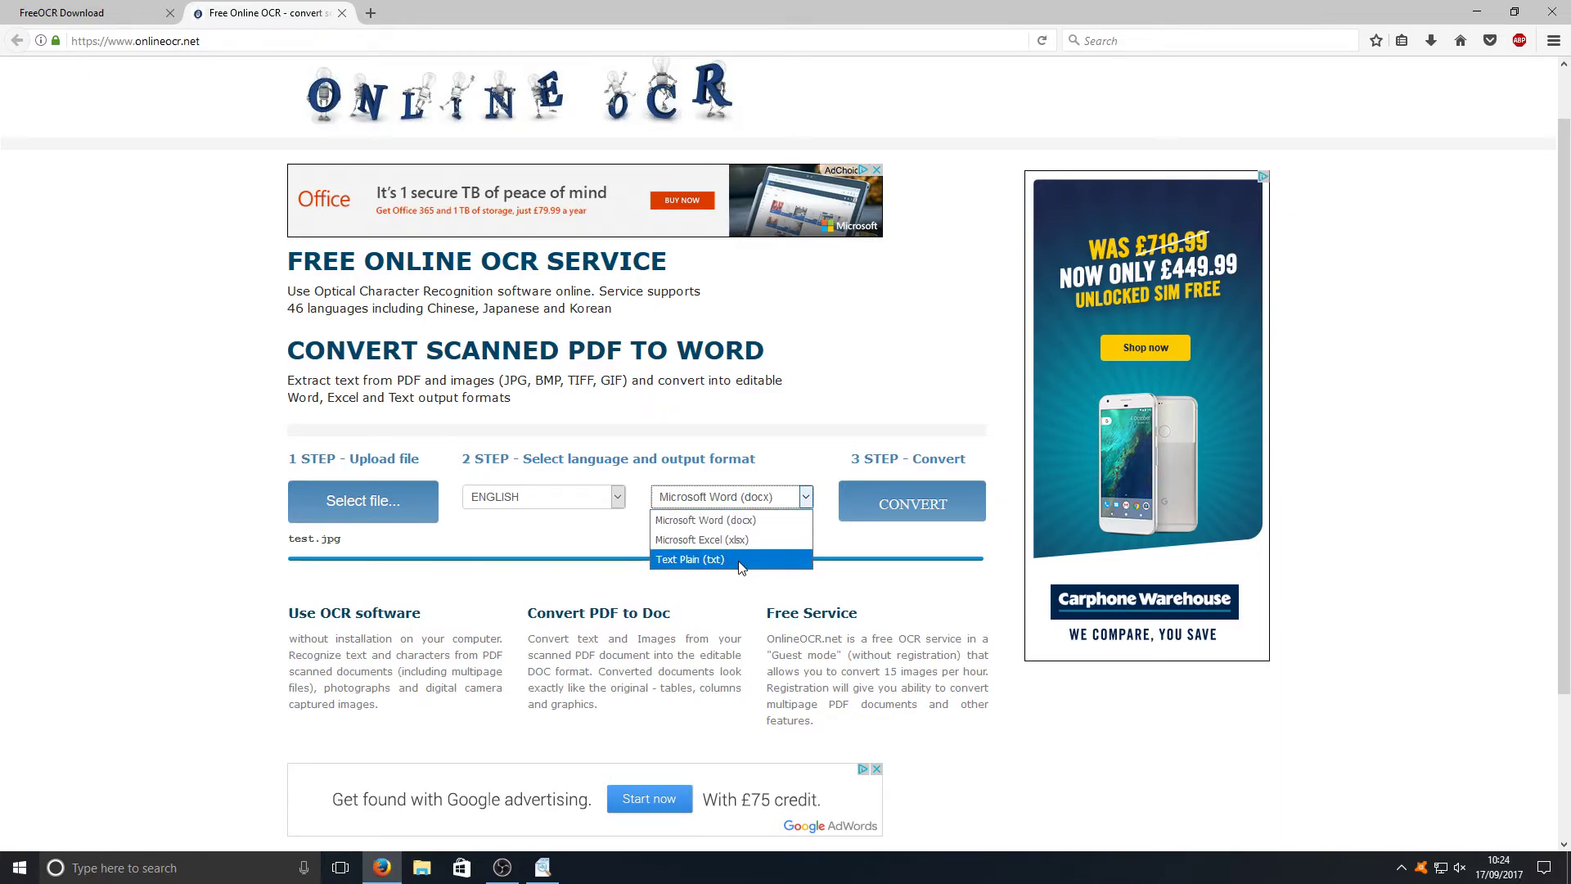
- Pick Text Plain (txt) output and convert test.jpg, scrolling down to the recognized text
left_click(772, 560)
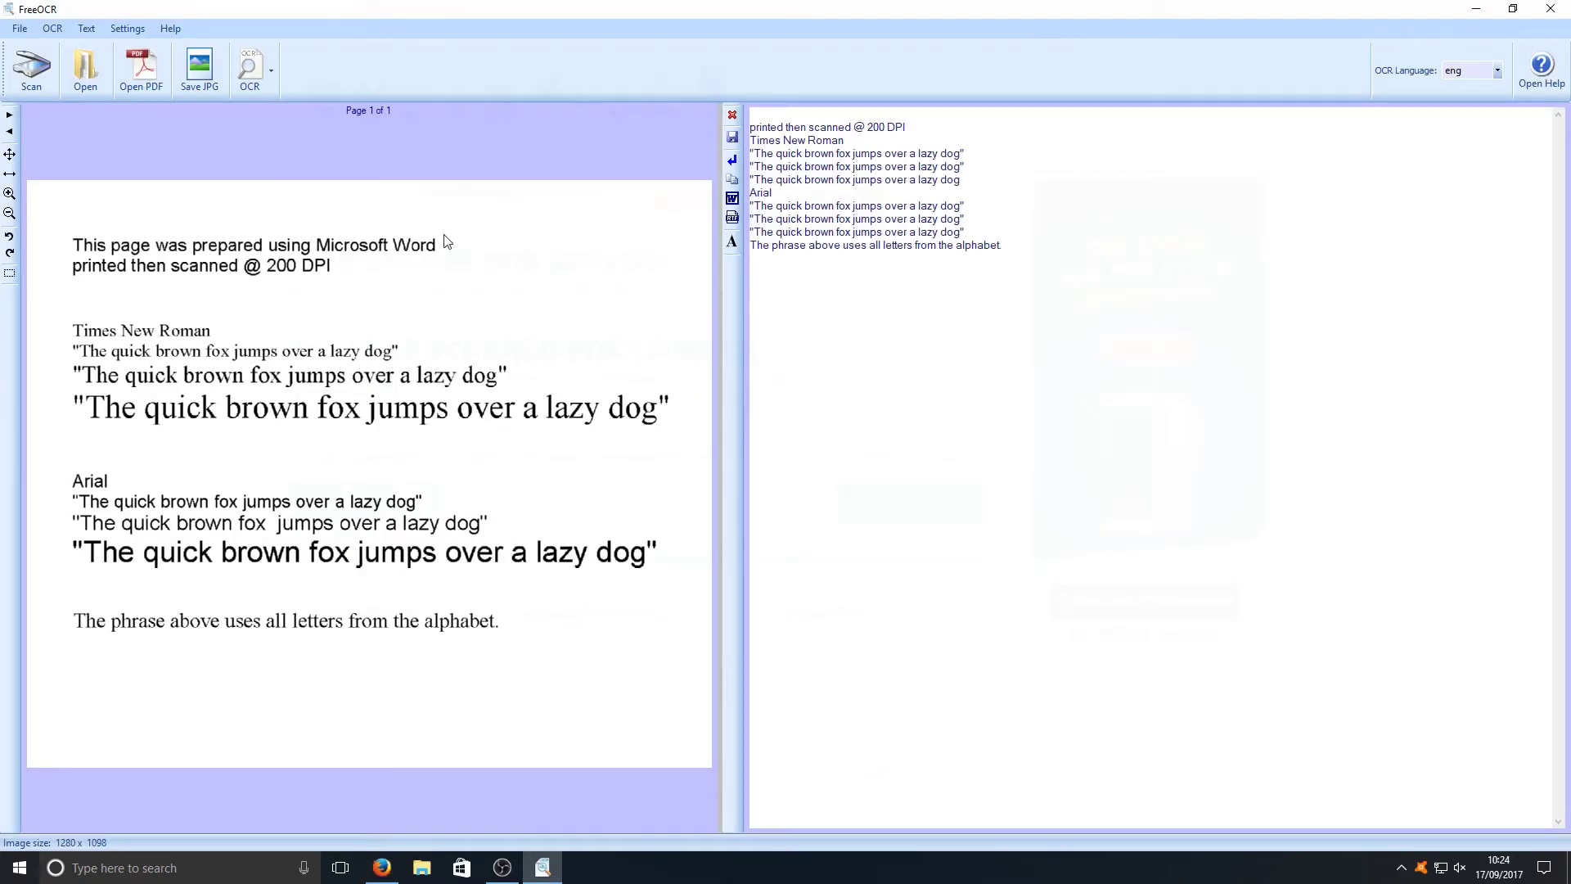
left_click(1475, 9)
left_click(915, 503)
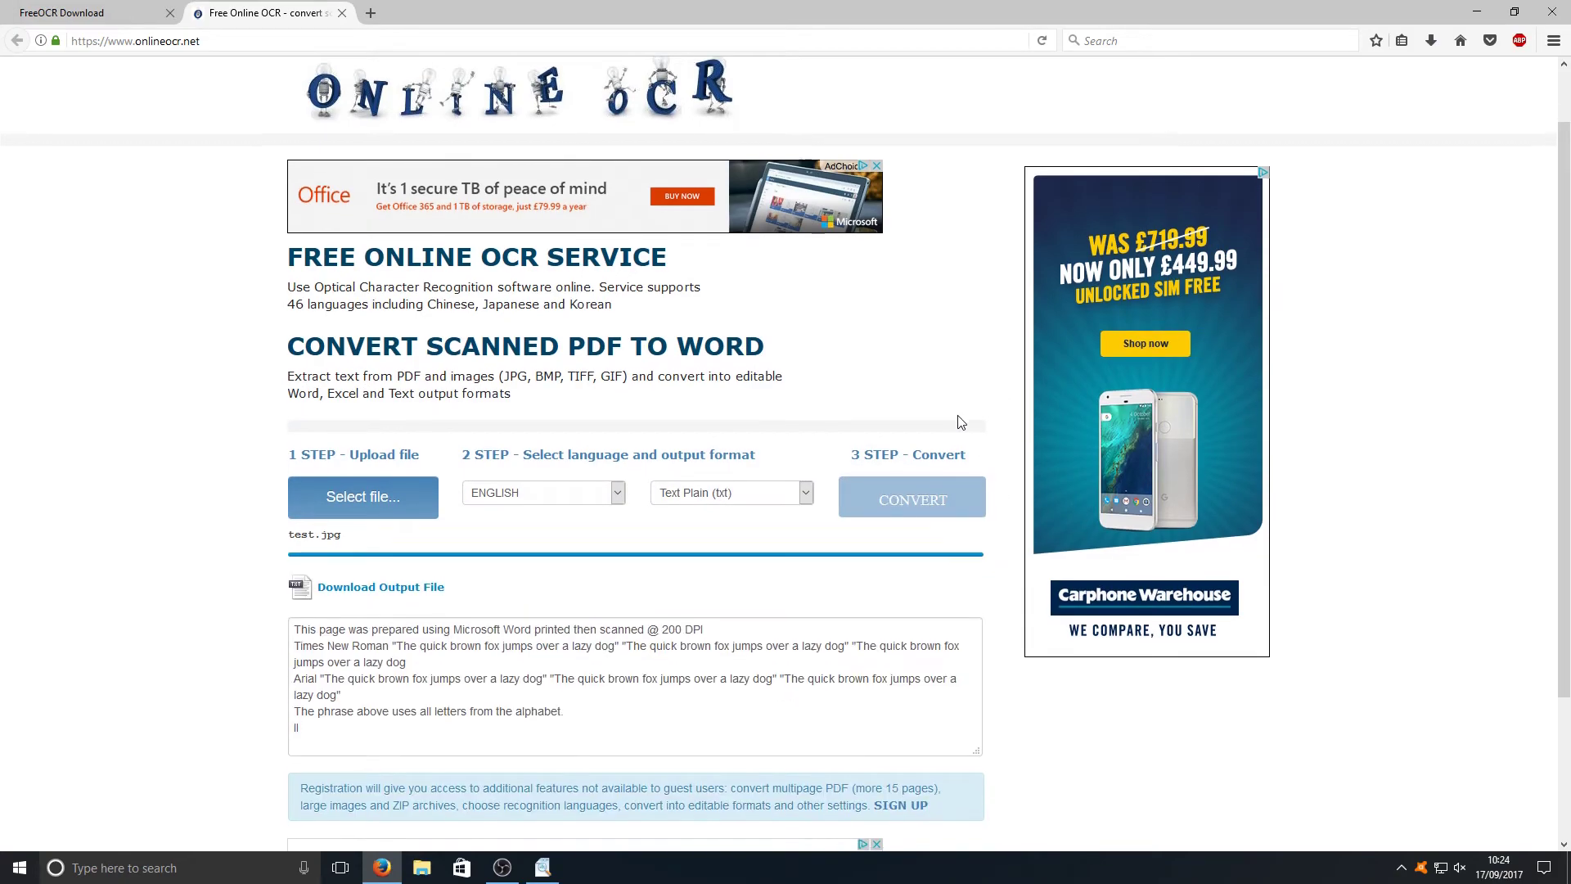
scroll(960, 418, "down", 3)
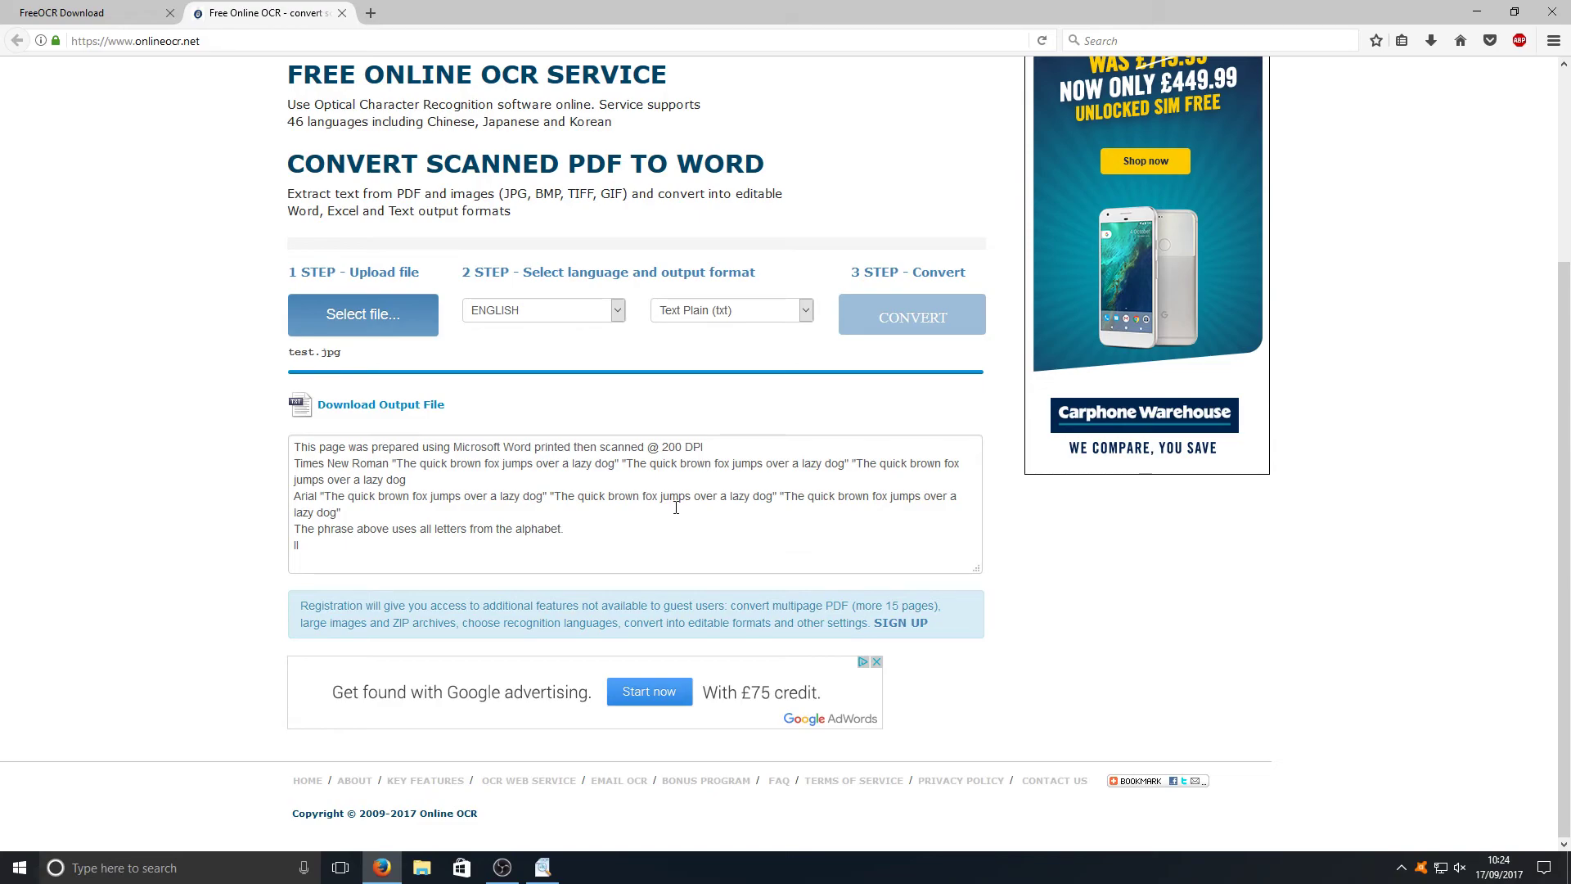
left_click(543, 868)
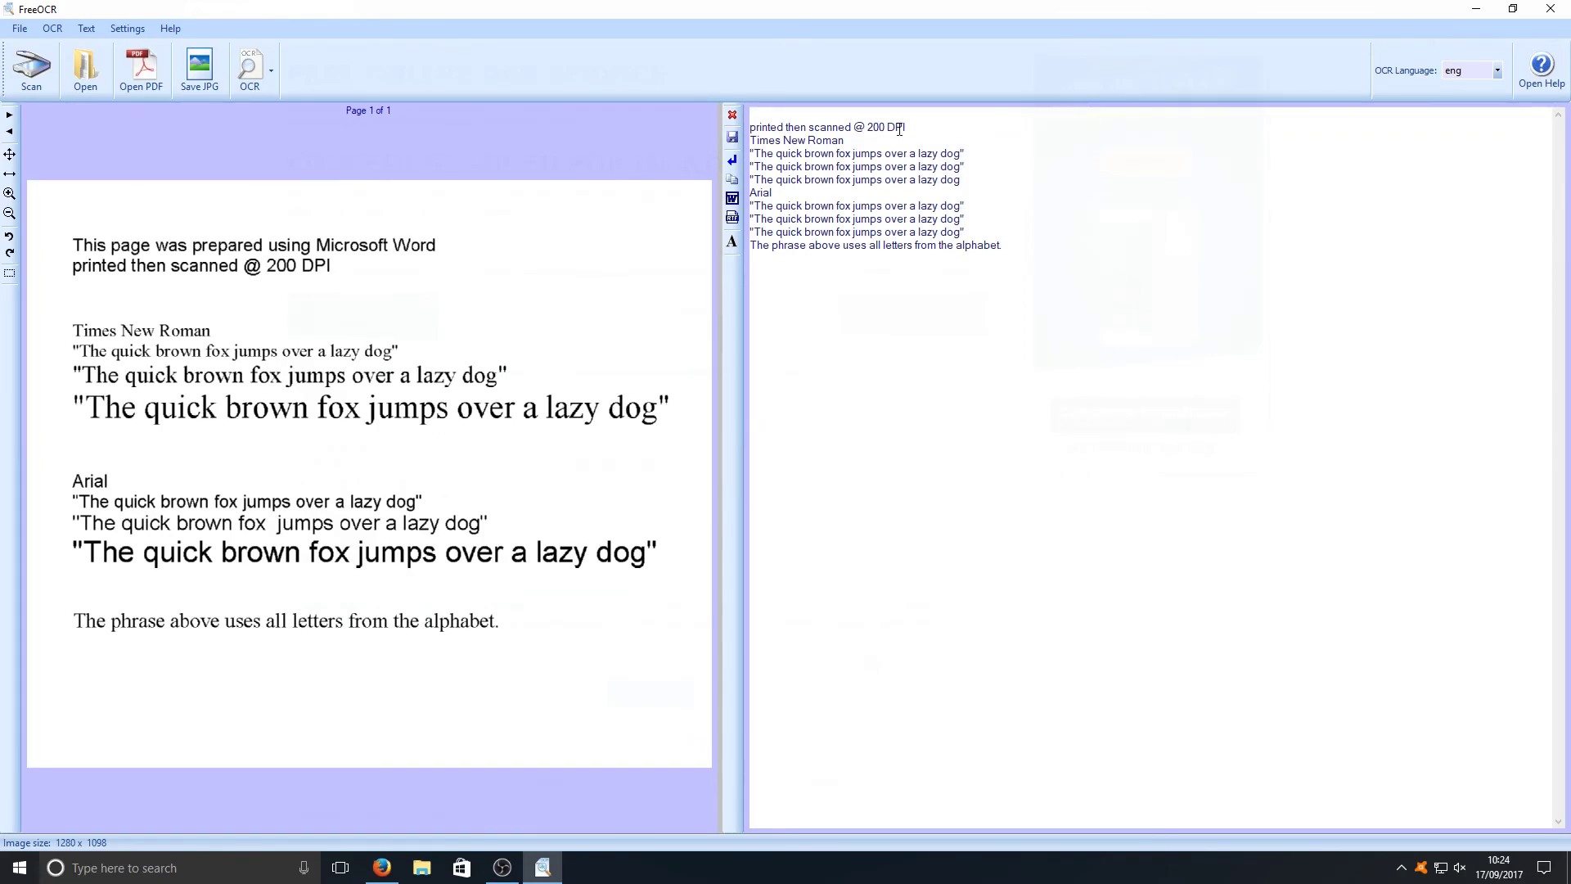
left_click_drag(750, 153, 947, 193)
left_click(1007, 181)
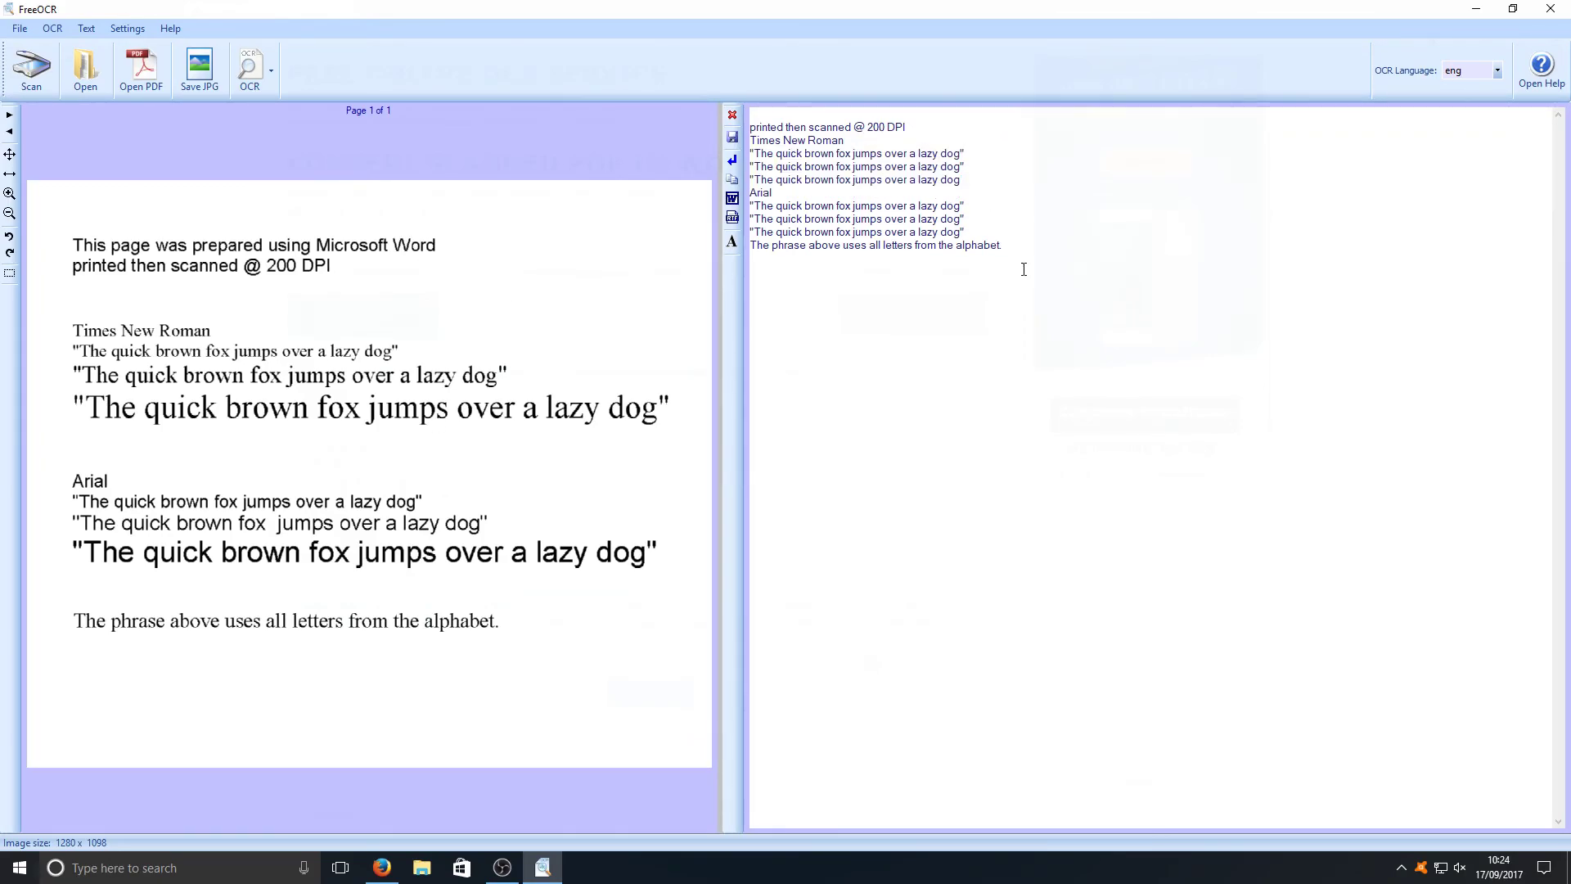